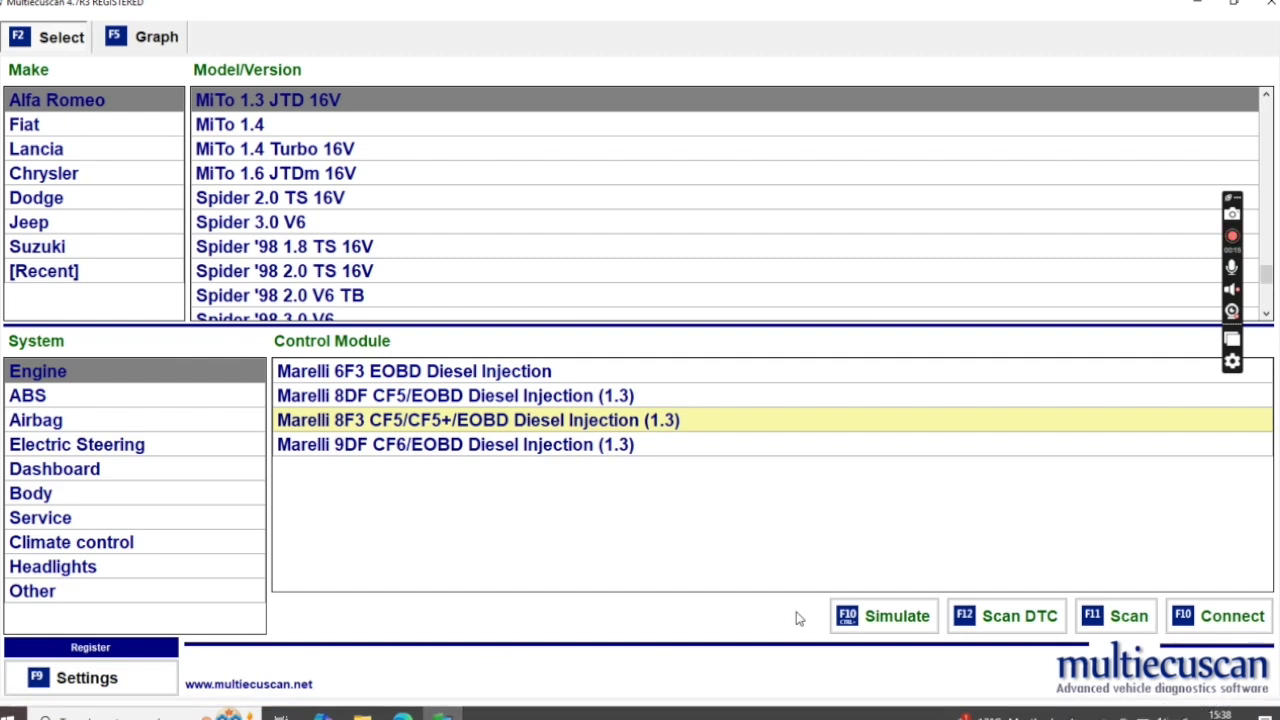
- Connect to the MiTo 1.3 JTD 16V's Marelli 8F3 CF5/CF5+/EOBD diesel injection ECU
click(1196, 621)
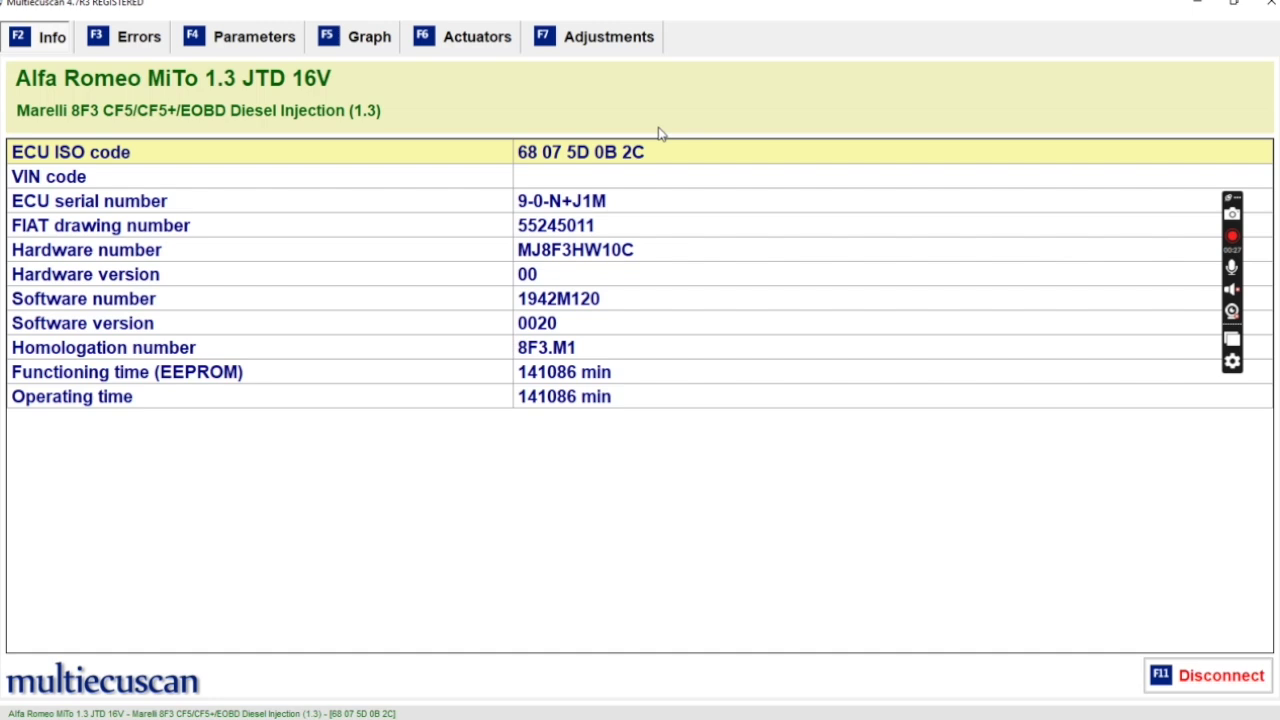
- Run the Injector code Cyl. 1 procedure from the Adjustments list
click(574, 42)
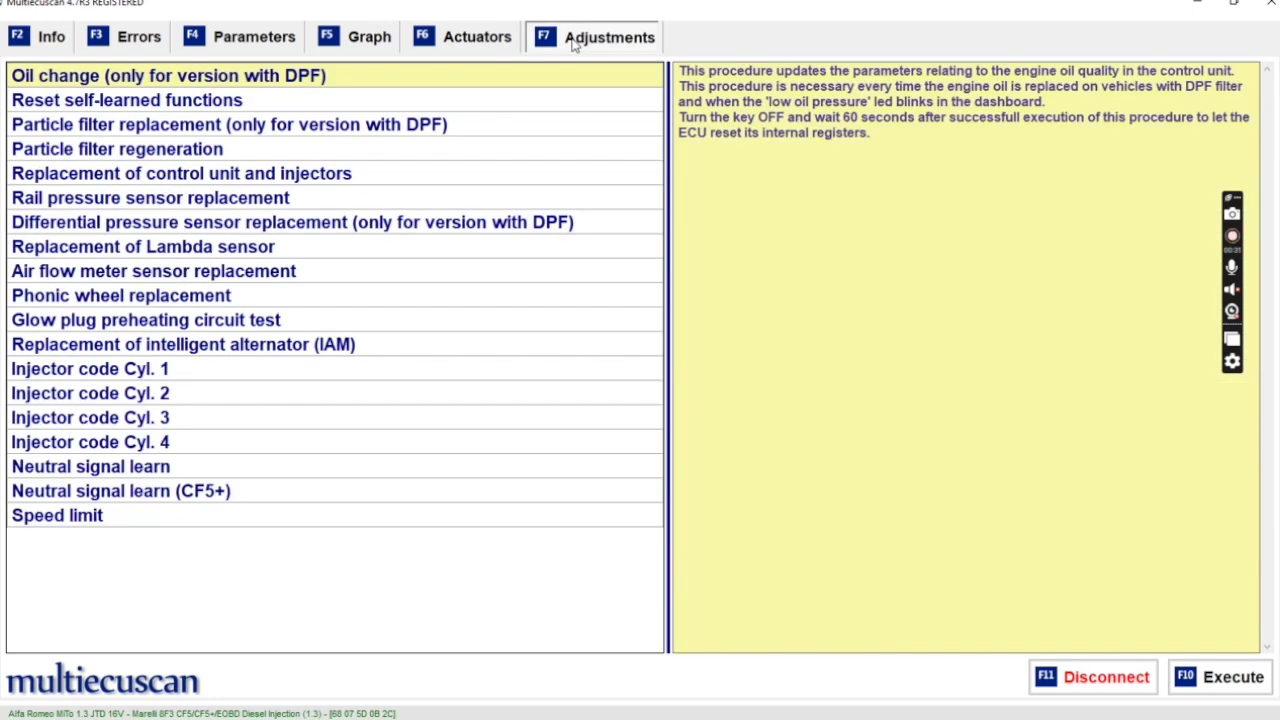
click(394, 379)
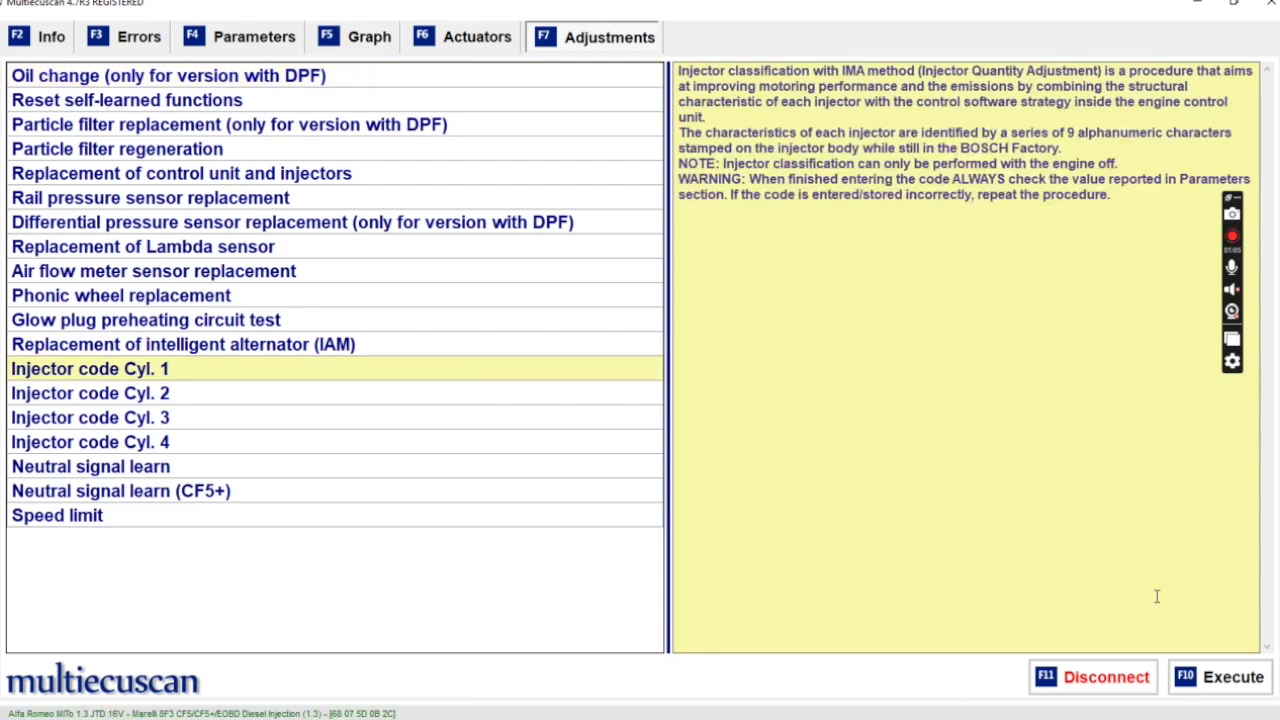
click(1238, 684)
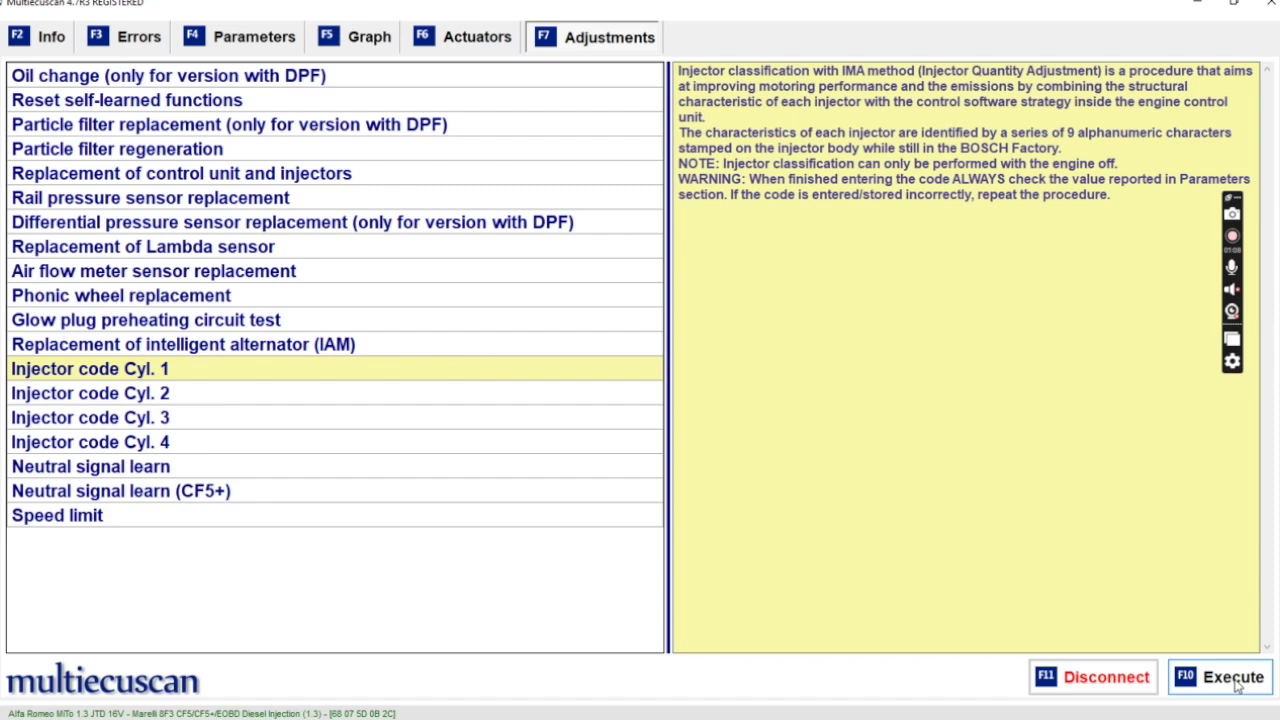
- Accept the notes, then set the fourth and fifth code characters to G and A
key(y)
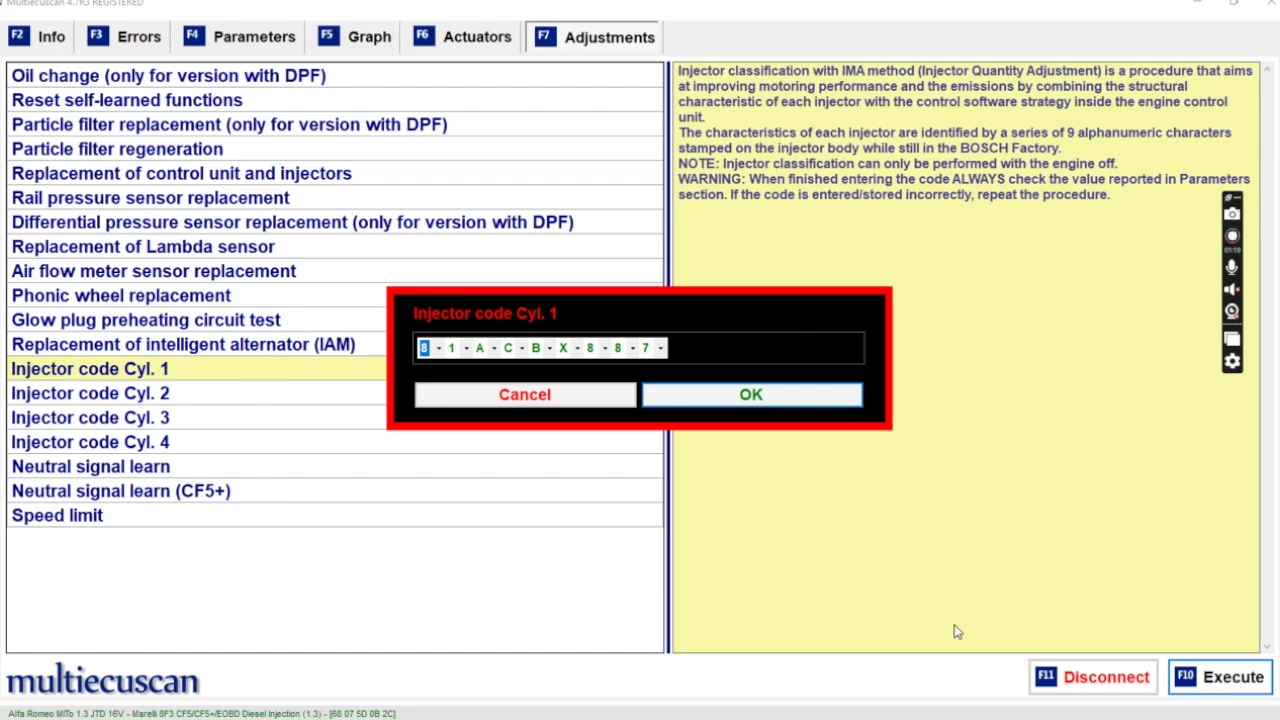
click(523, 349)
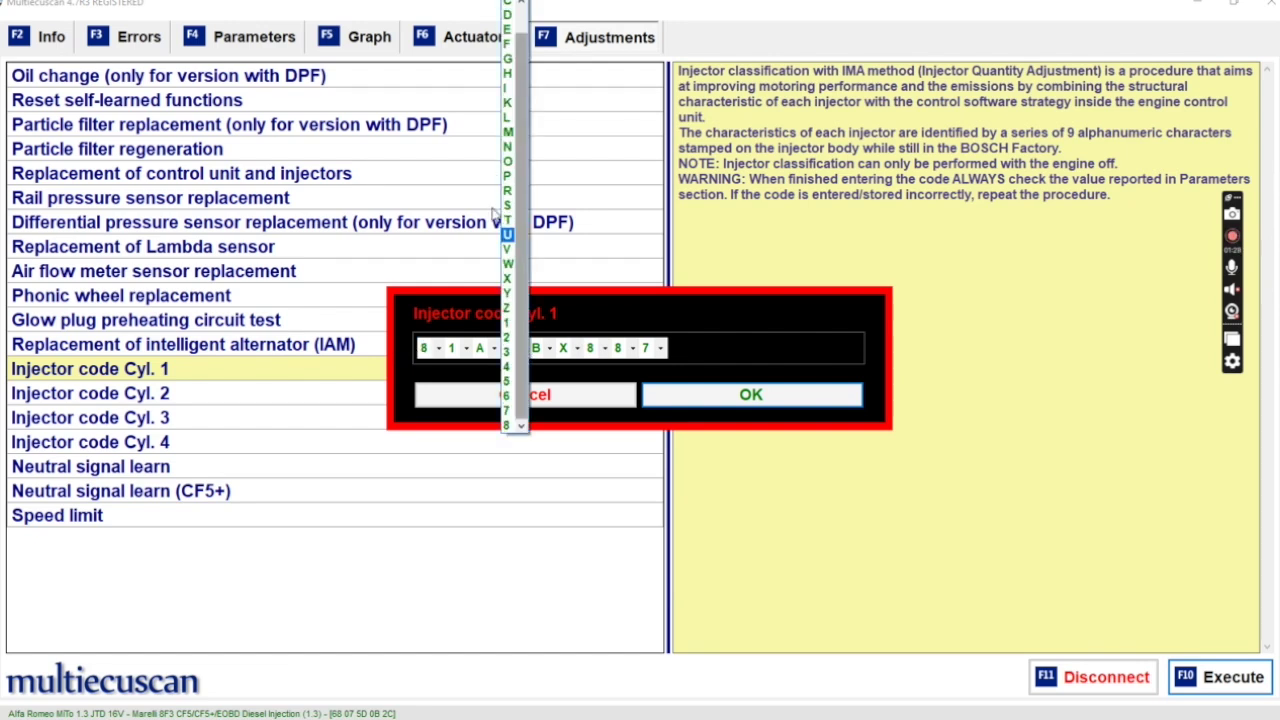
click(510, 72)
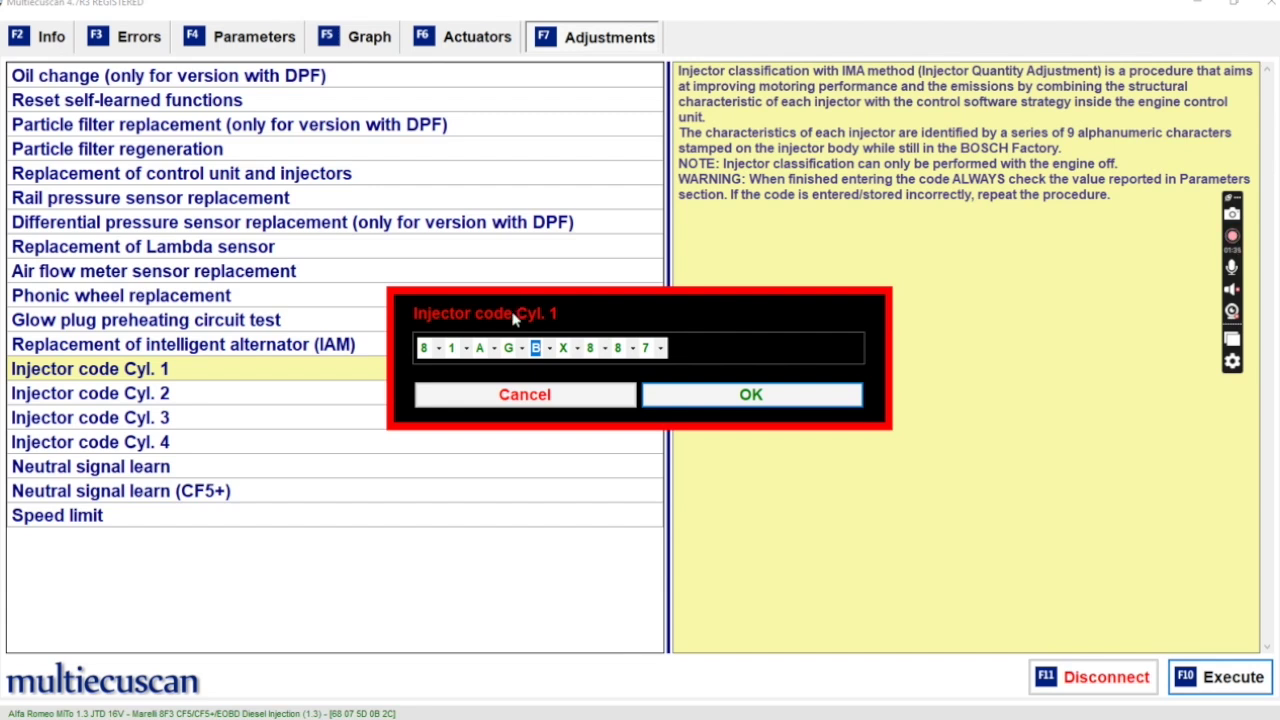
click(548, 350)
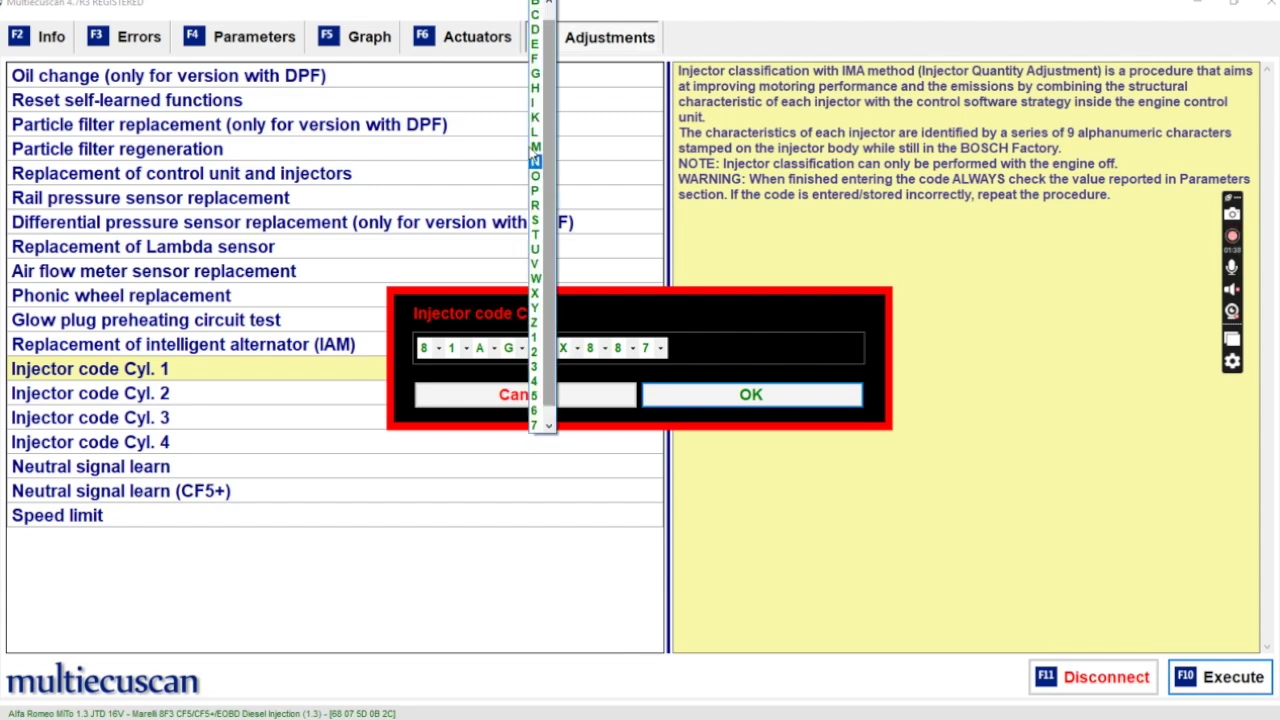
click(547, 5)
click(538, 3)
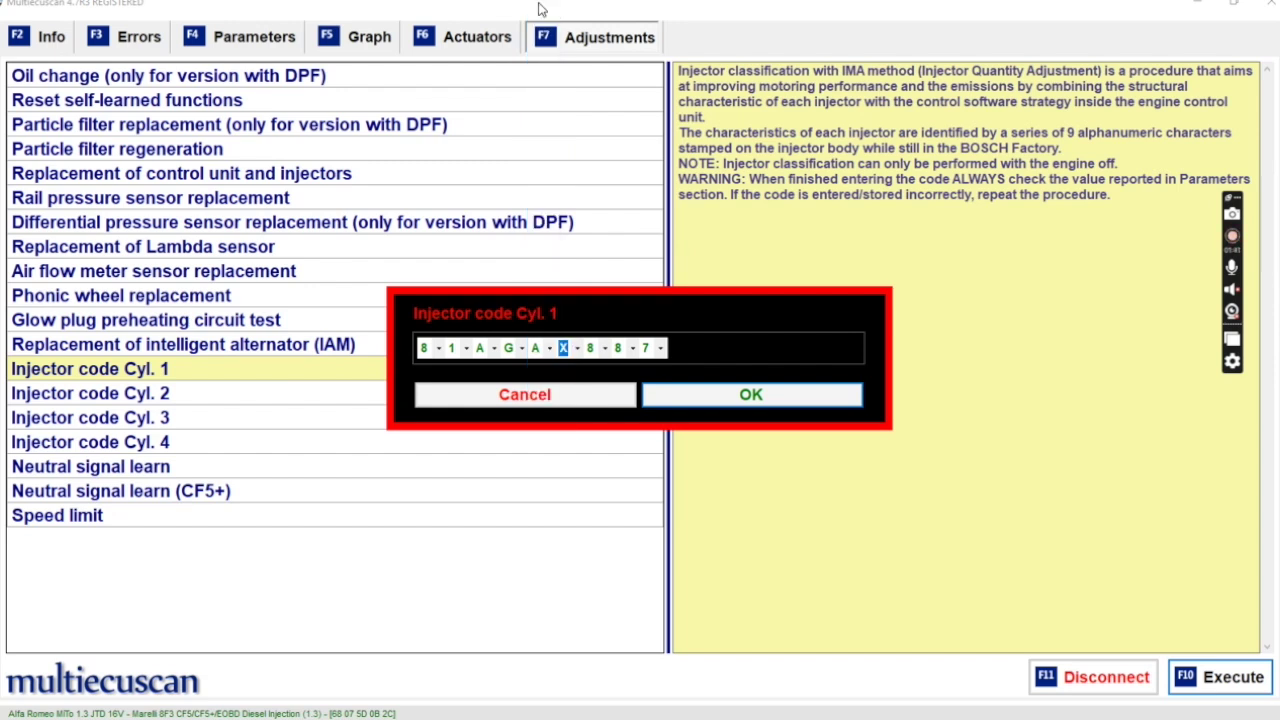
- Set code characters six to nine to 6, A, B, B, making 81AGA6ABB
click(576, 350)
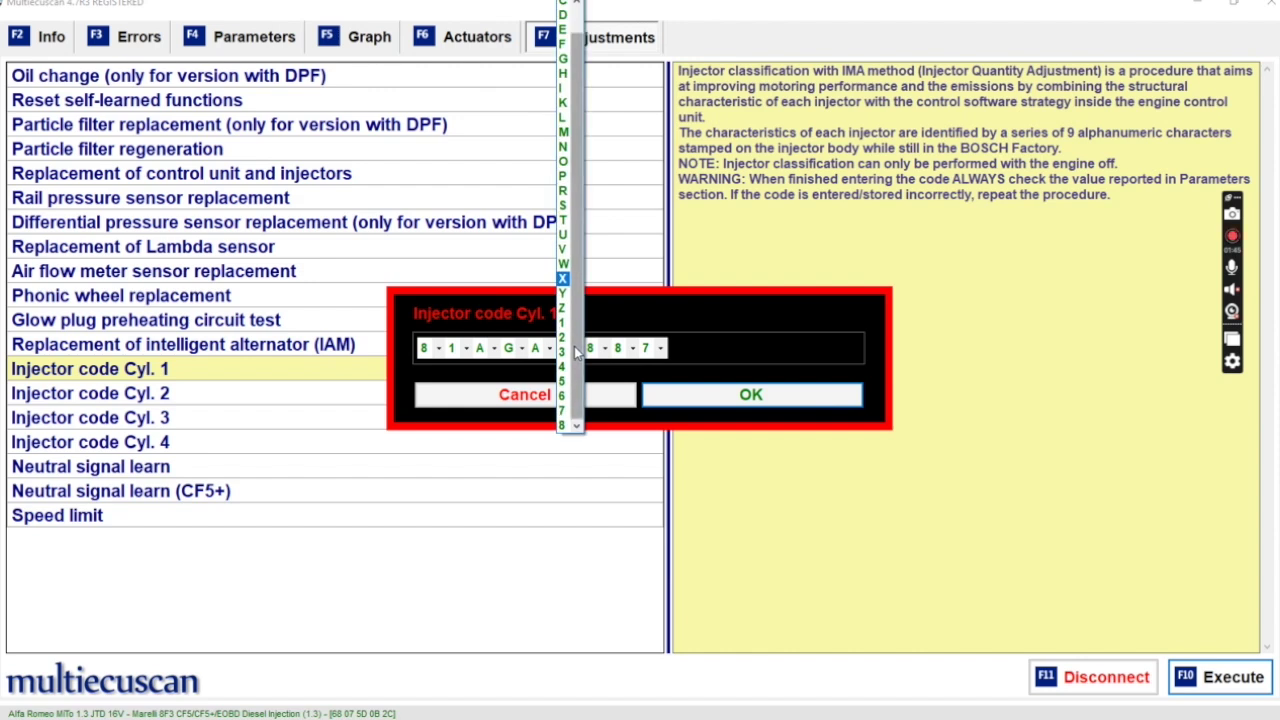
click(563, 396)
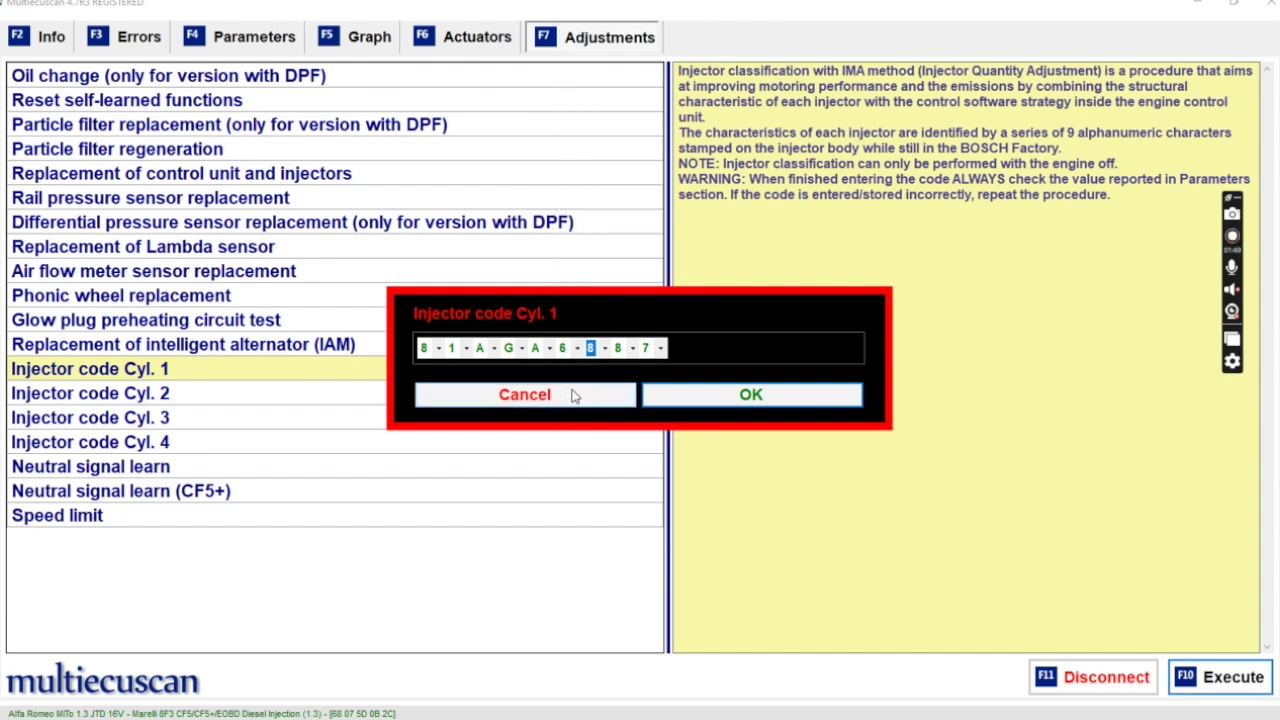
click(606, 348)
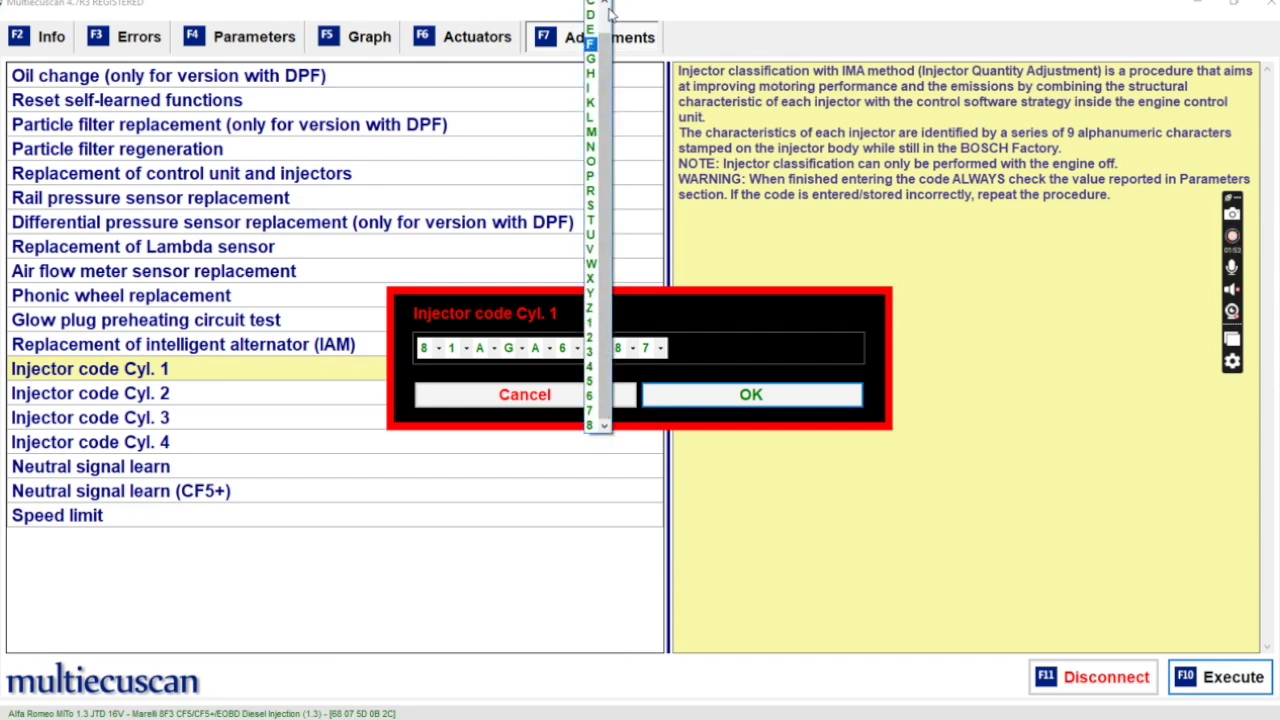
scroll(600, 12, up, 1)
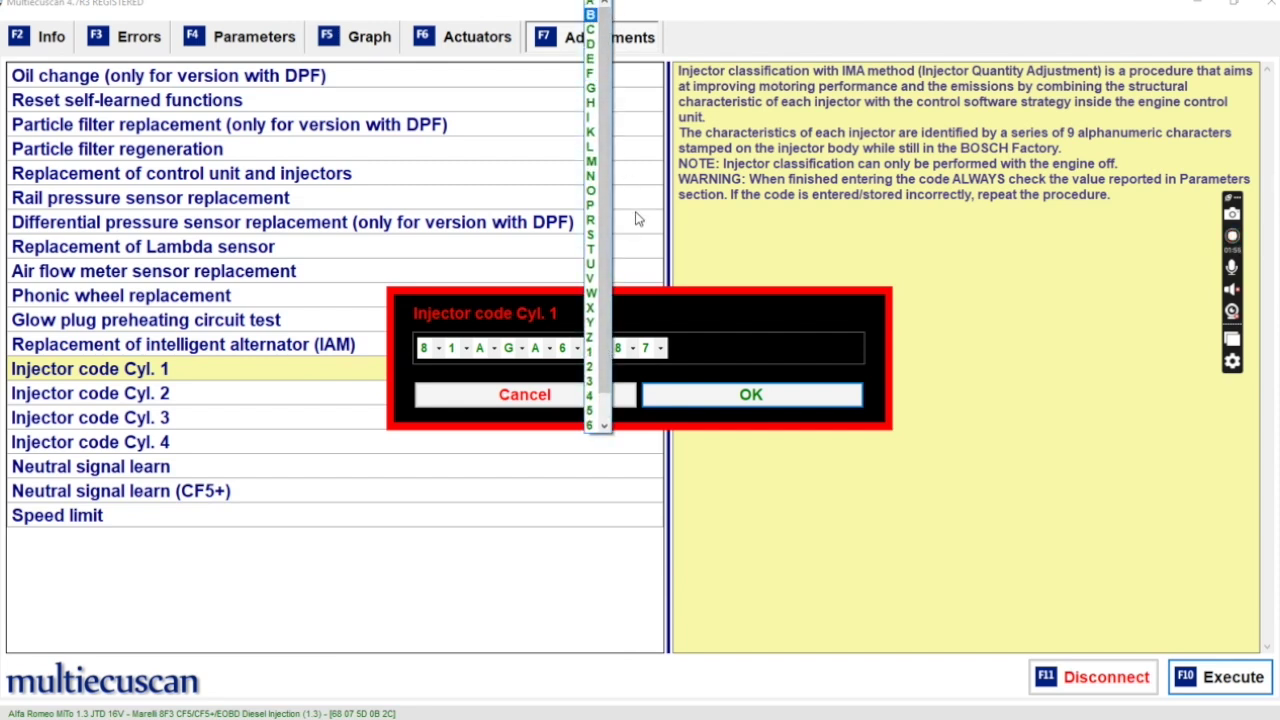
click(590, 4)
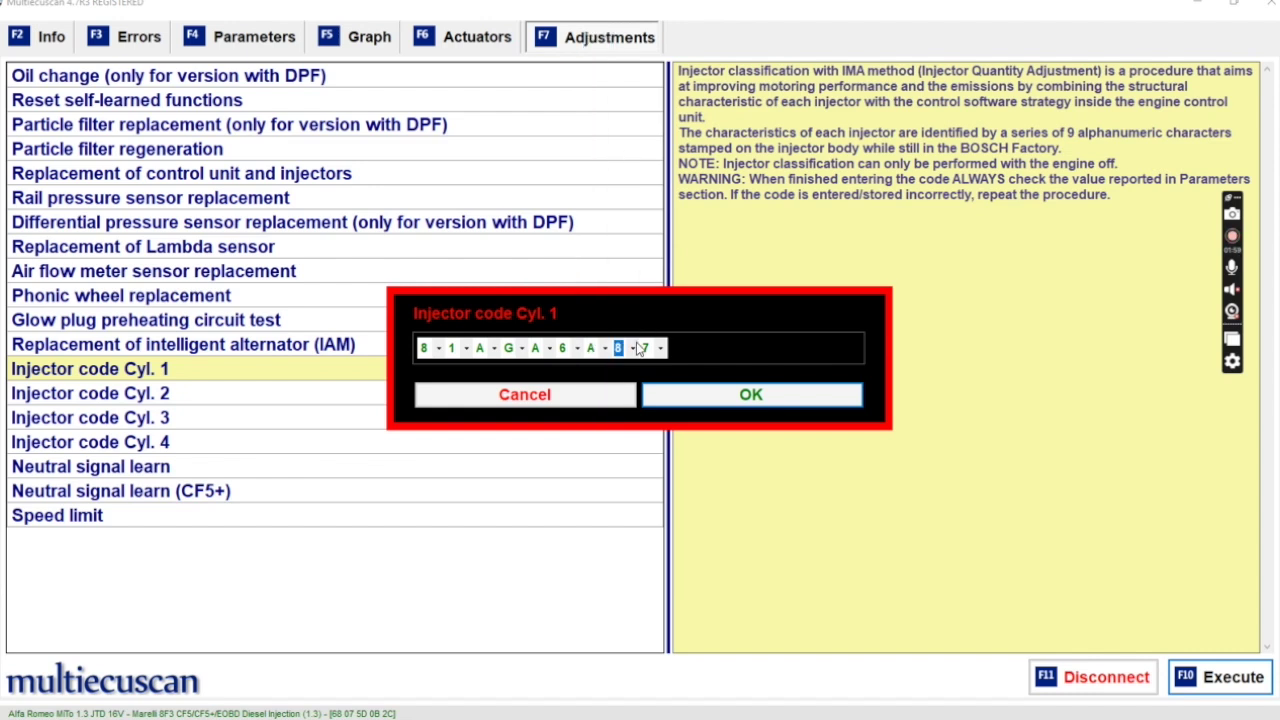
click(634, 348)
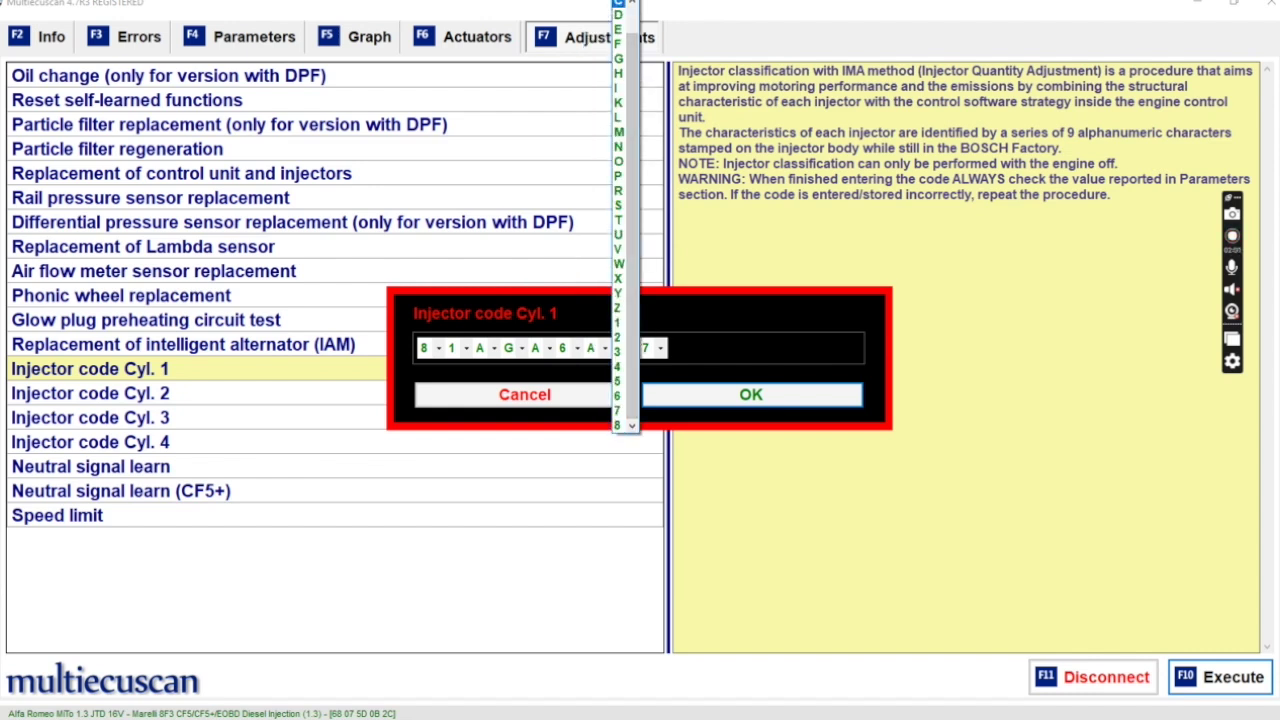
scroll(622, 12, up, 1)
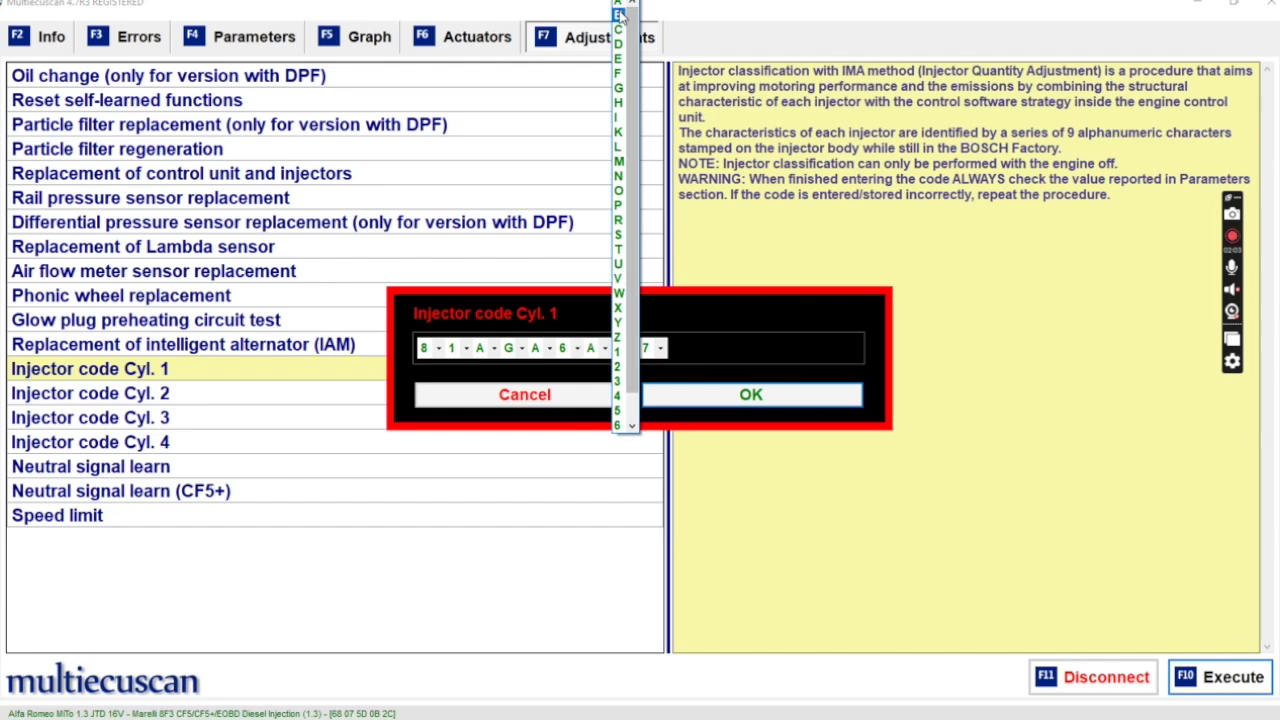
click(620, 14)
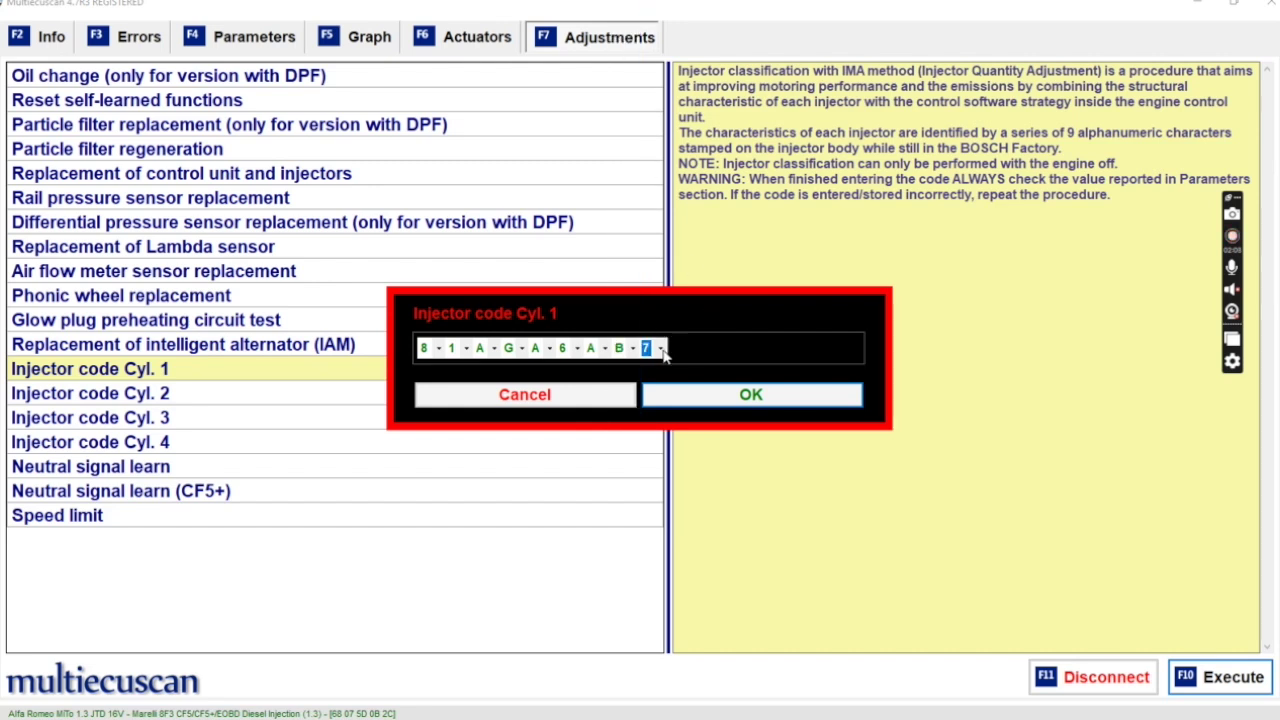
click(662, 348)
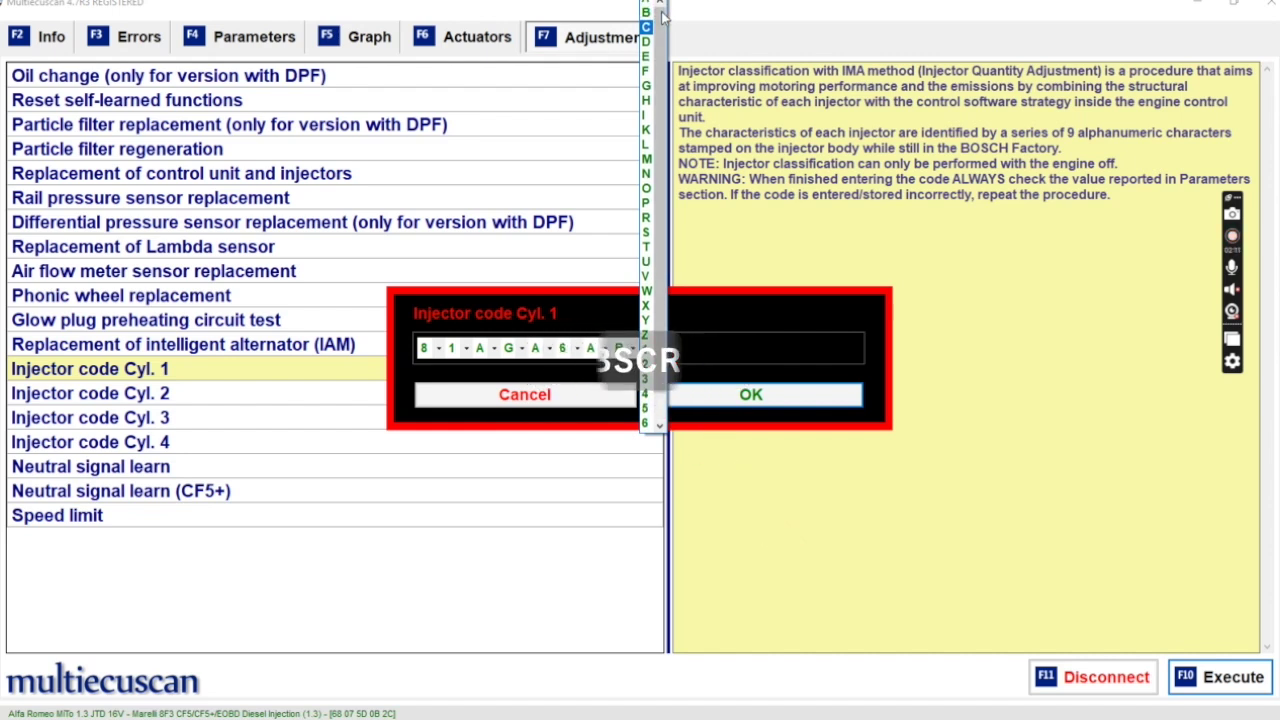
scroll(650, 200, up, 1)
click(650, 20)
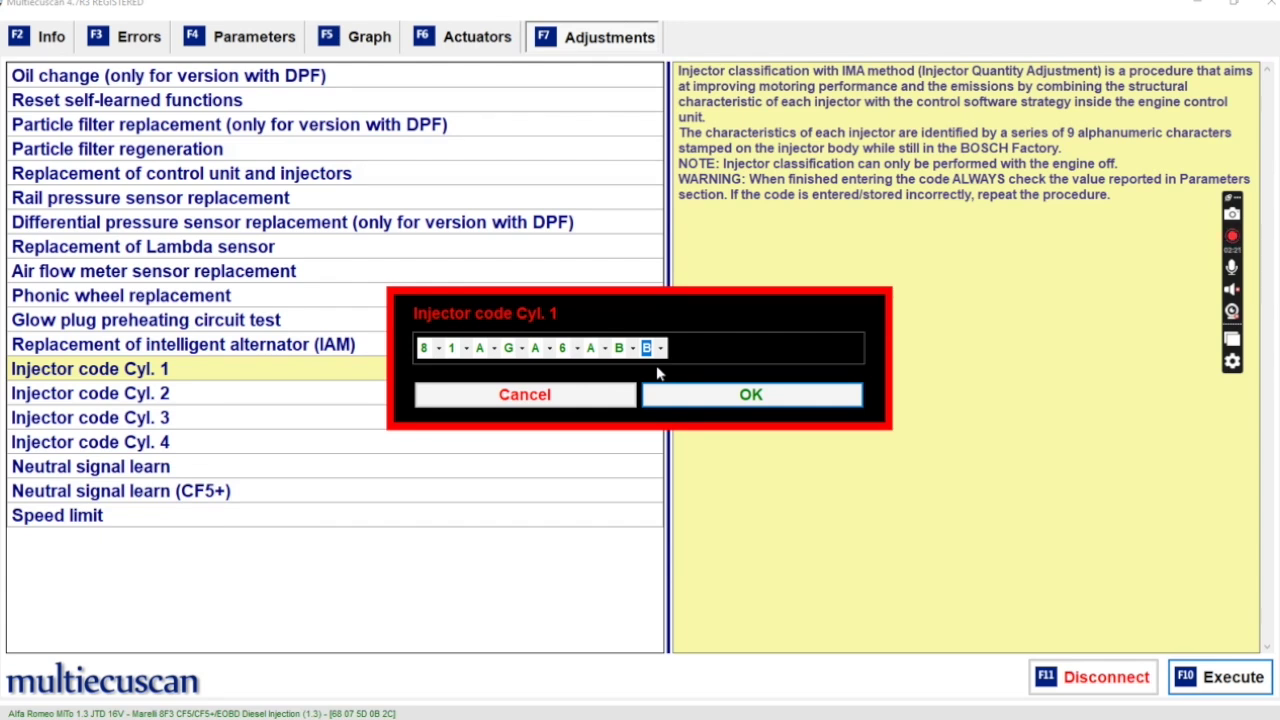
- Submit code 81AGA6ABB, confirm the ECU write, and close the completion message
click(703, 398)
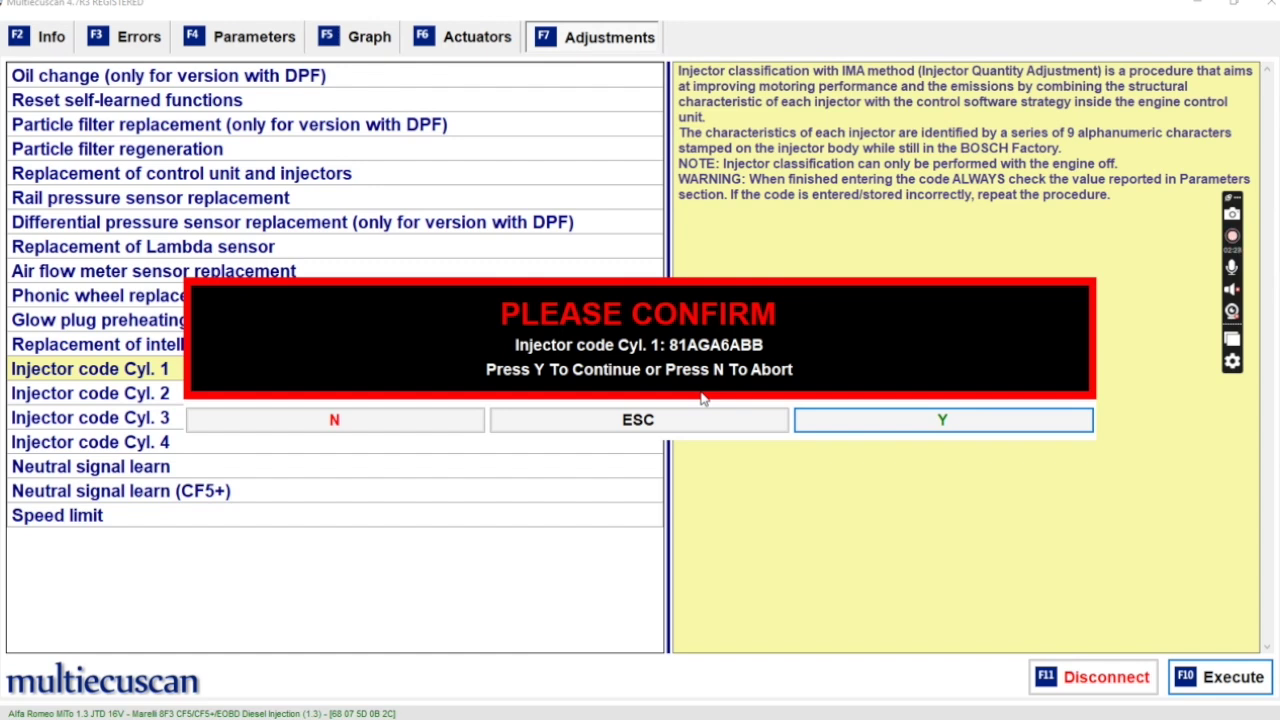
key(y)
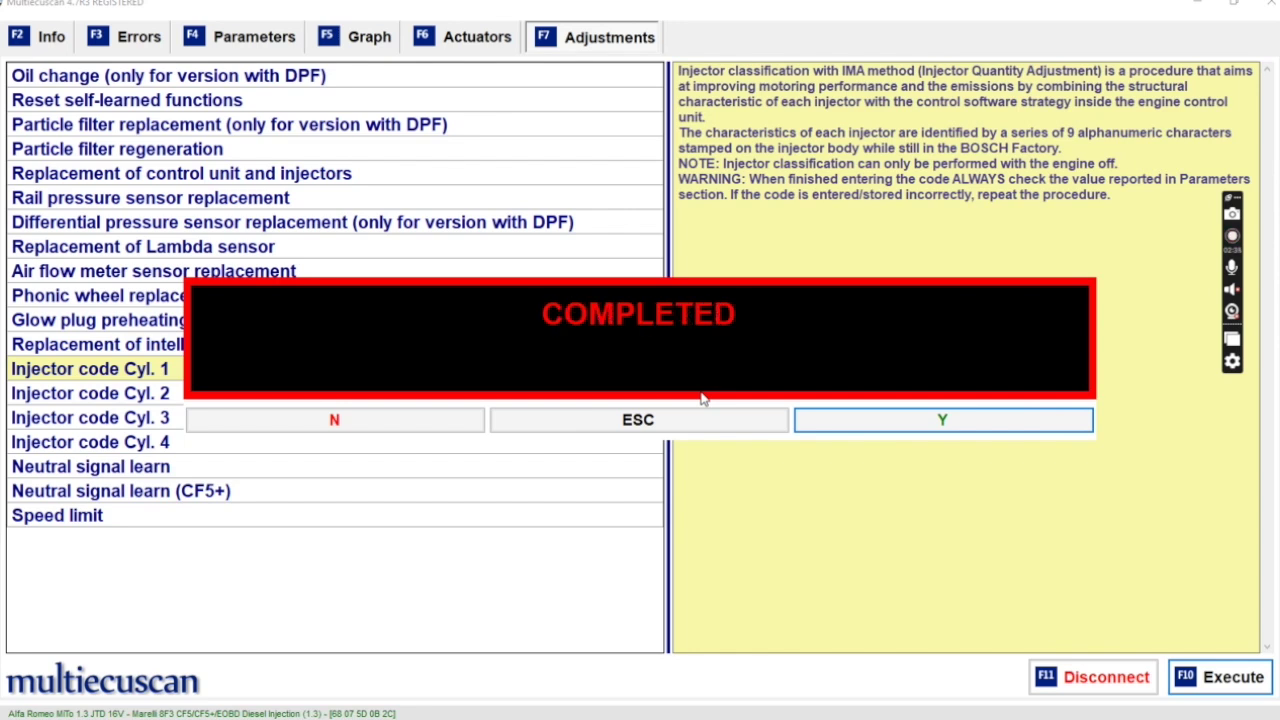
key(Return)
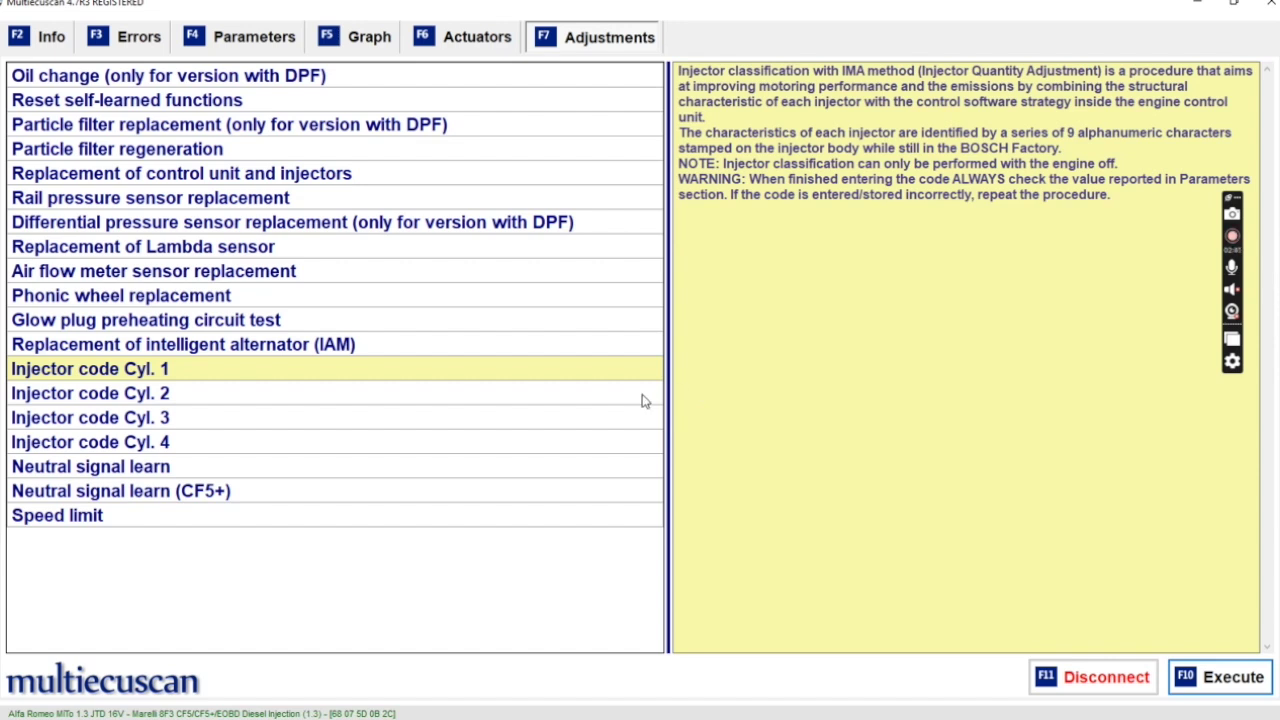
- Run Injector code Cyl. 4 and accept its notes to reach code entry showing A1AUA6CCU
click(521, 399)
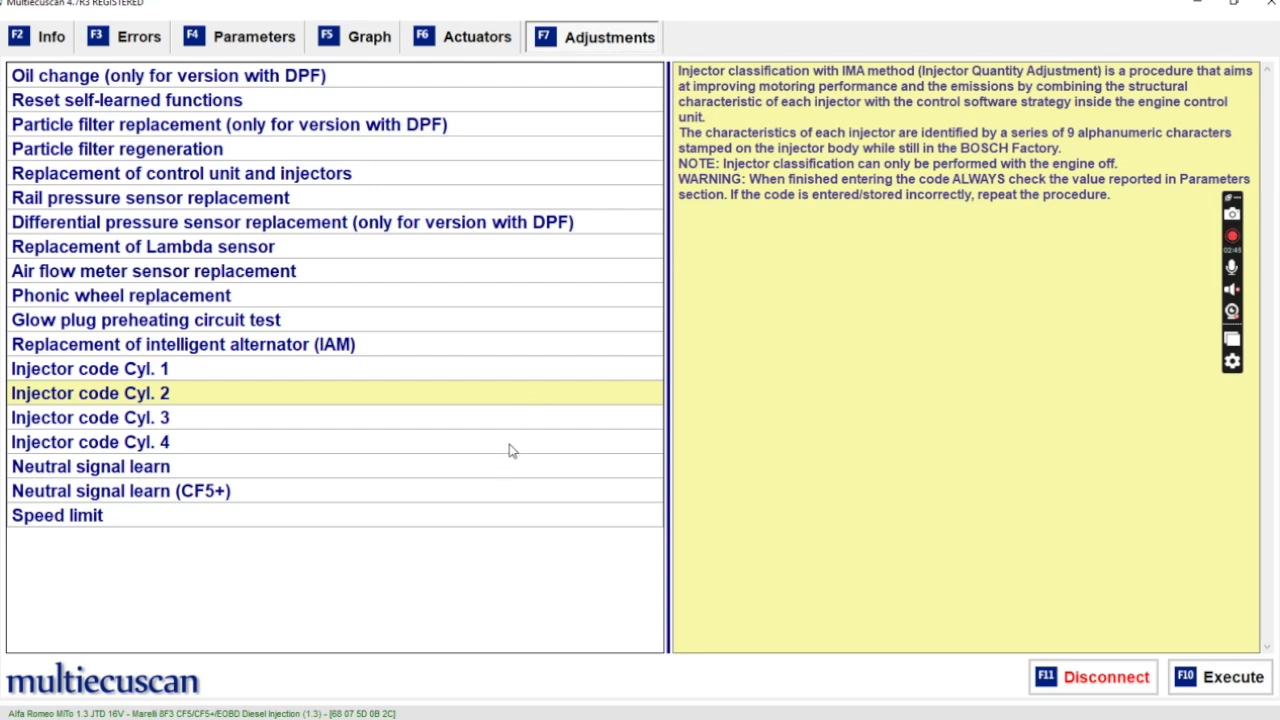
click(510, 445)
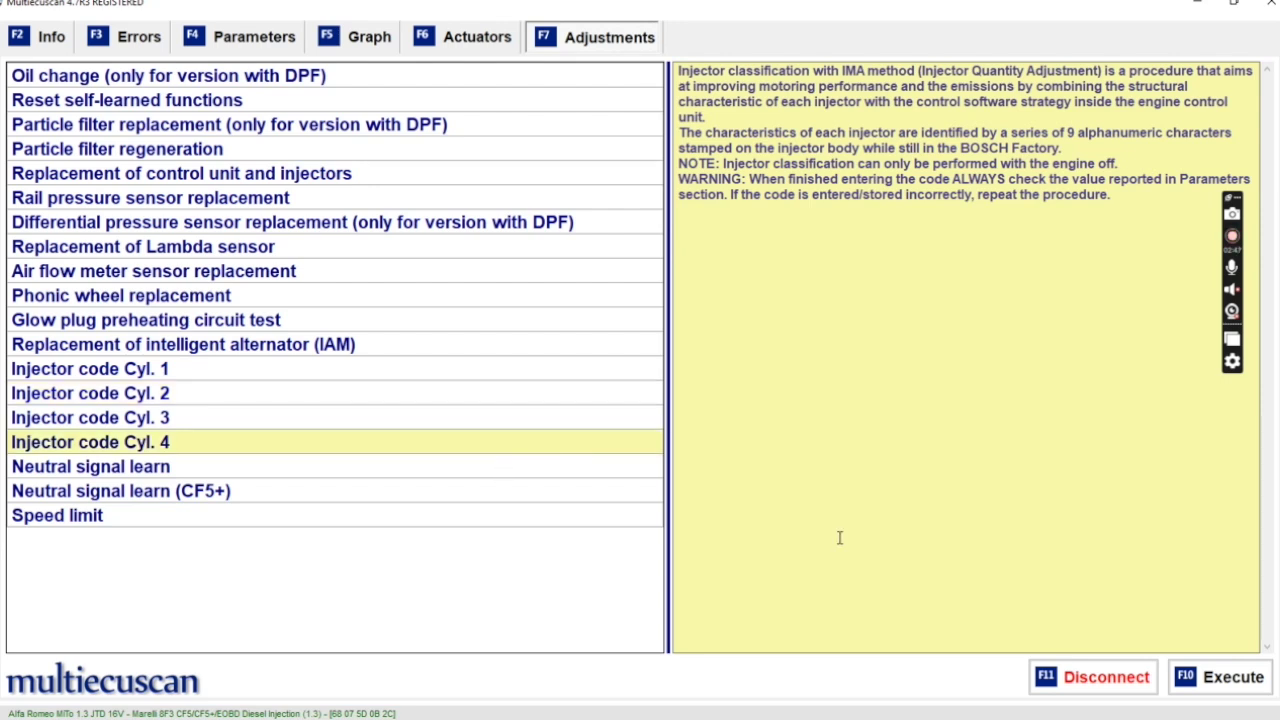
click(1233, 677)
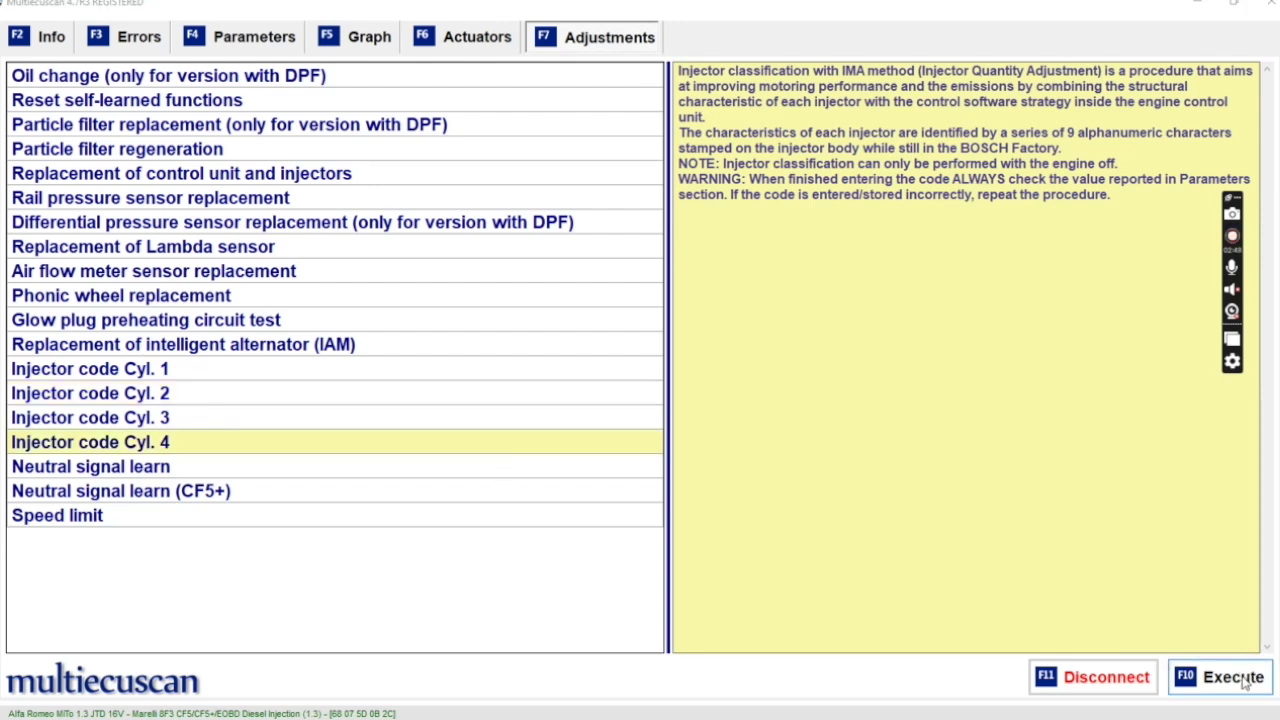
key(y)
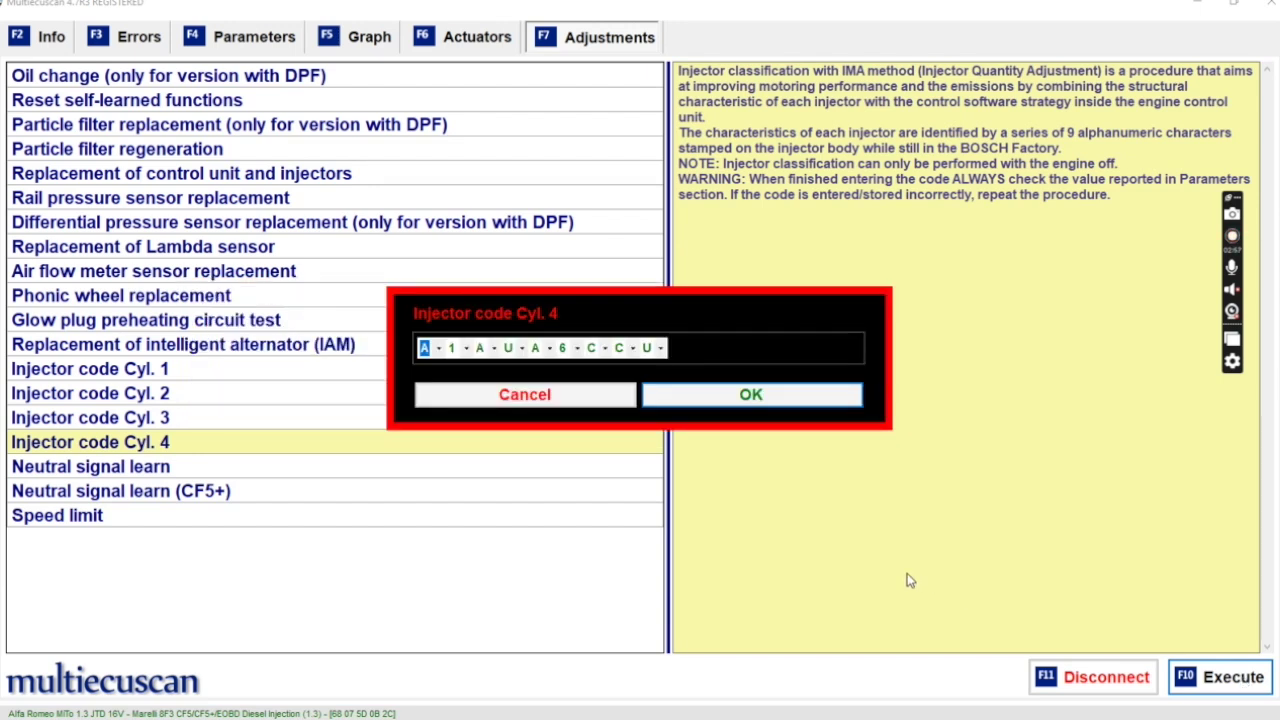
- Change the fourth, seventh and eighth code characters to Y, G and A
click(520, 349)
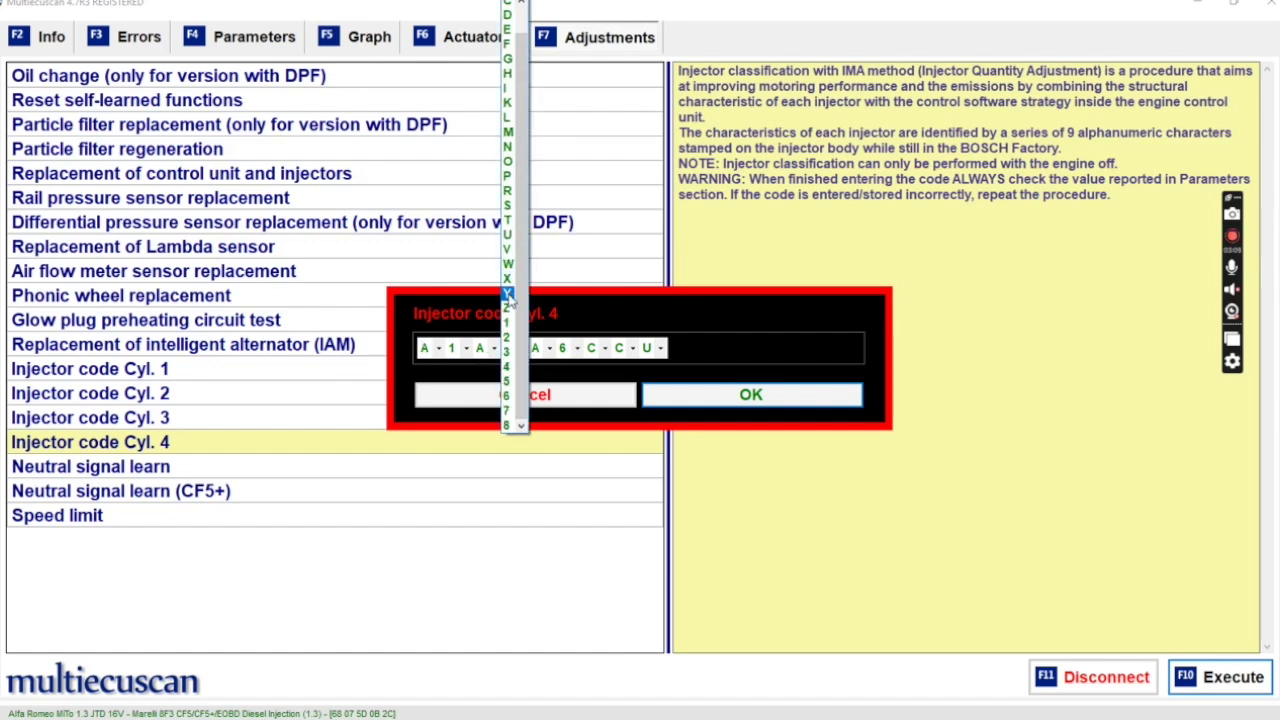
click(509, 293)
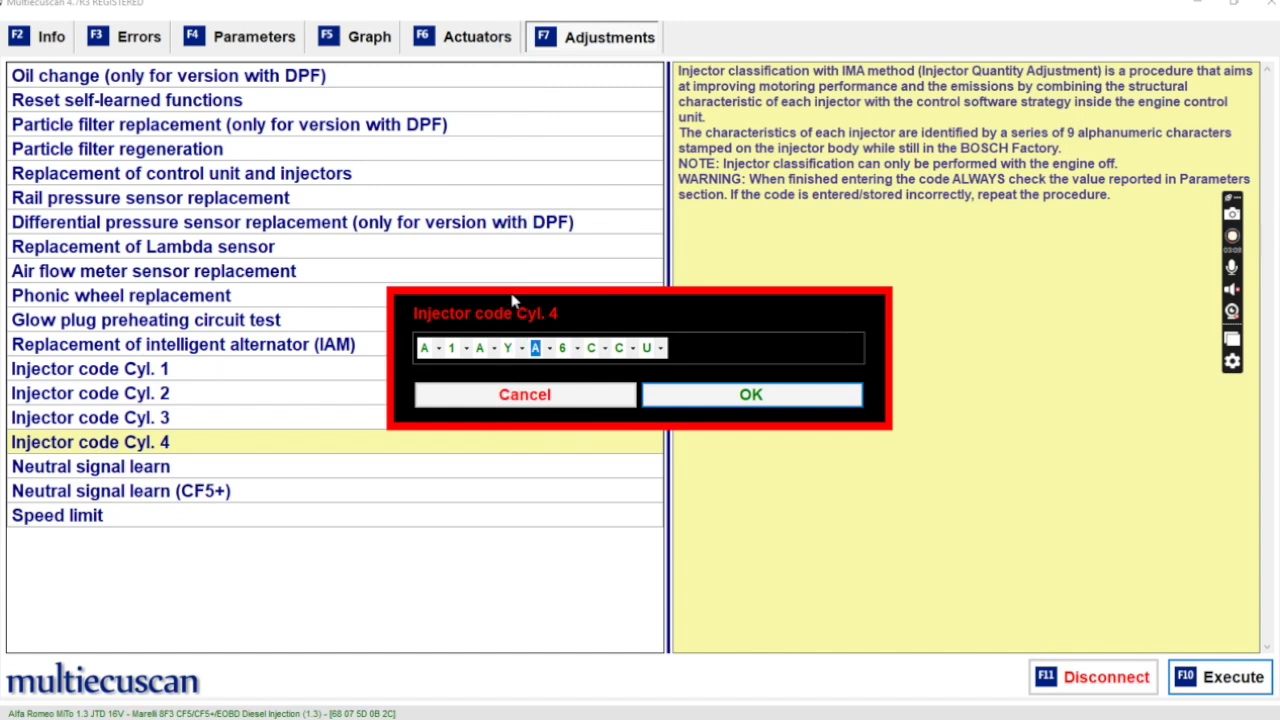
click(605, 349)
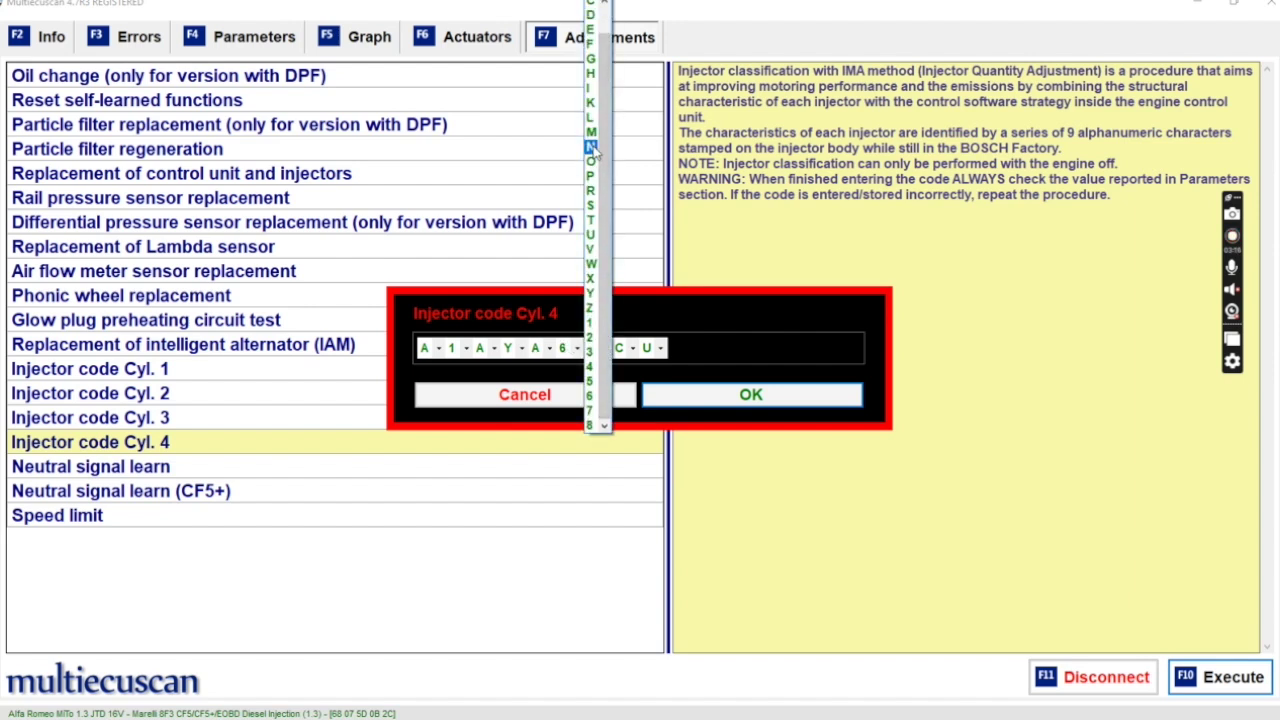
click(590, 59)
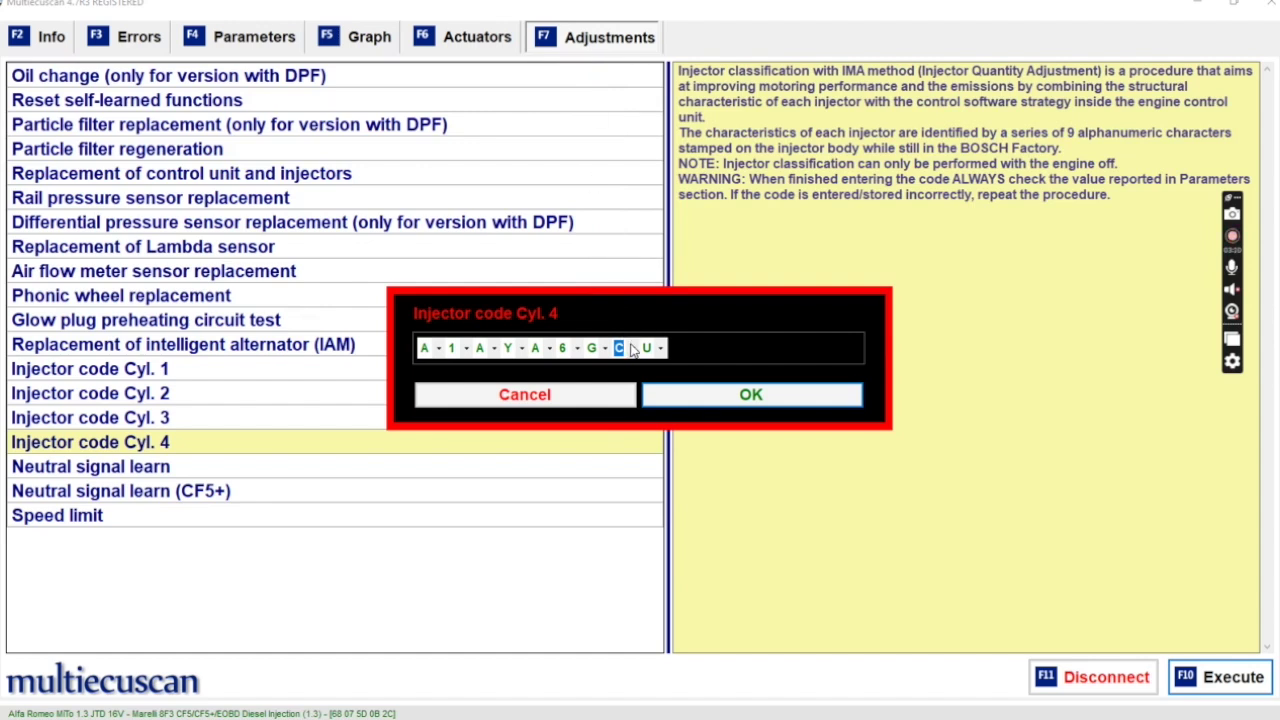
click(627, 346)
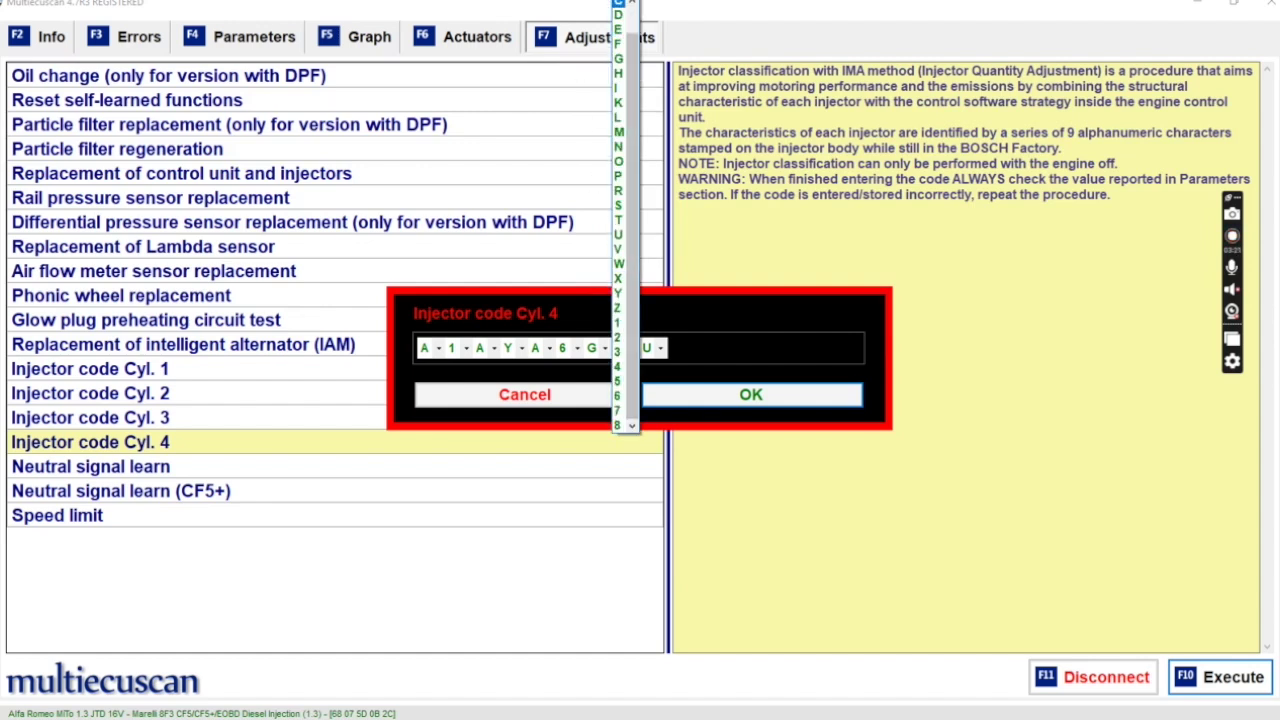
scroll(629, 11, up, 2)
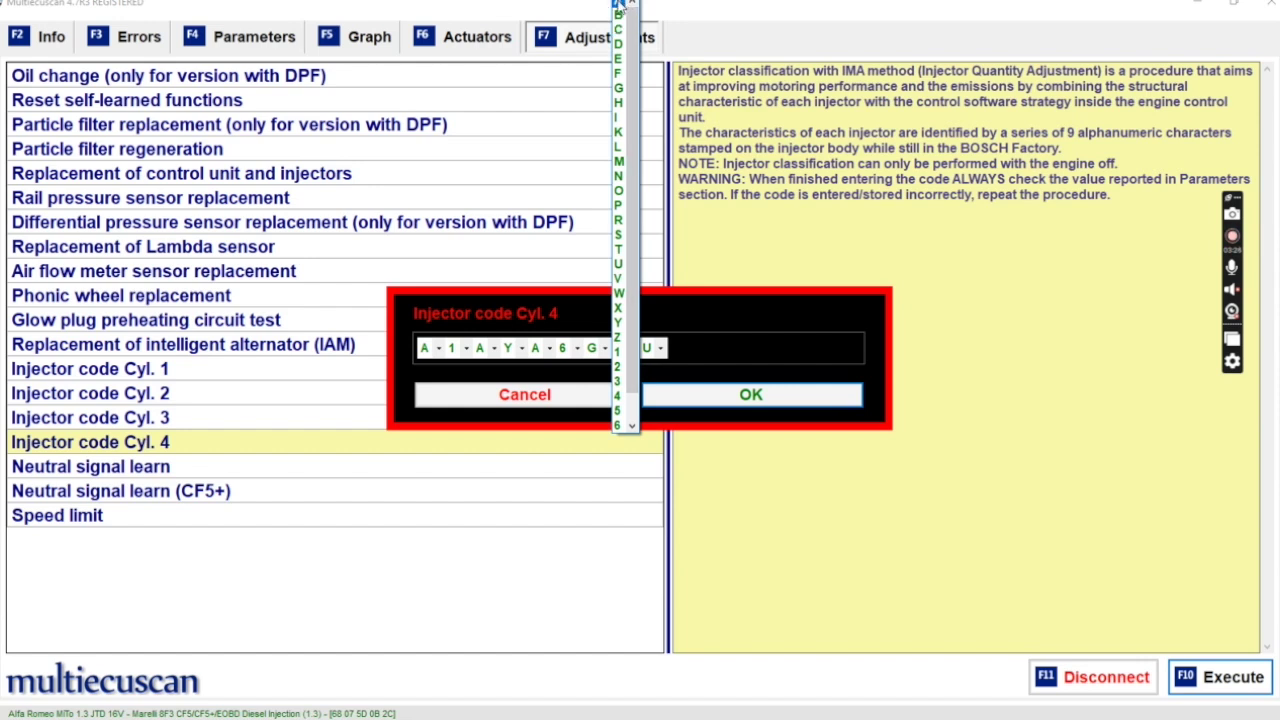
click(617, 5)
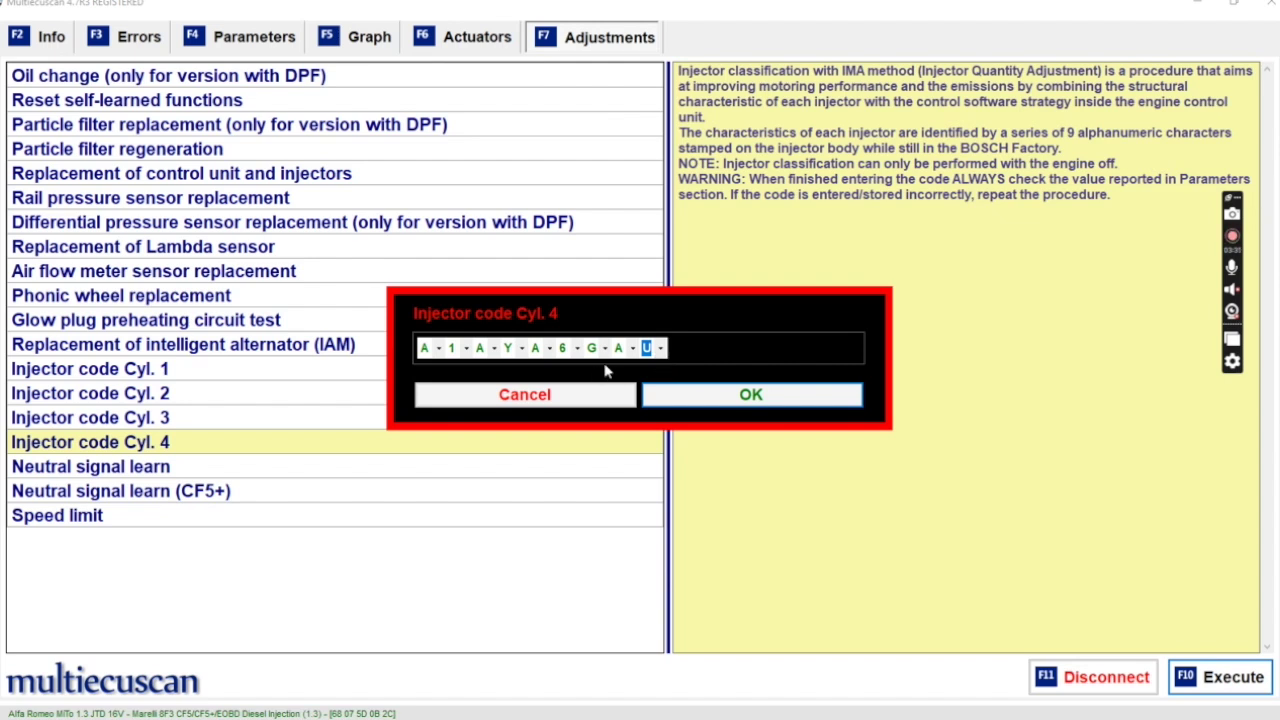
click(740, 402)
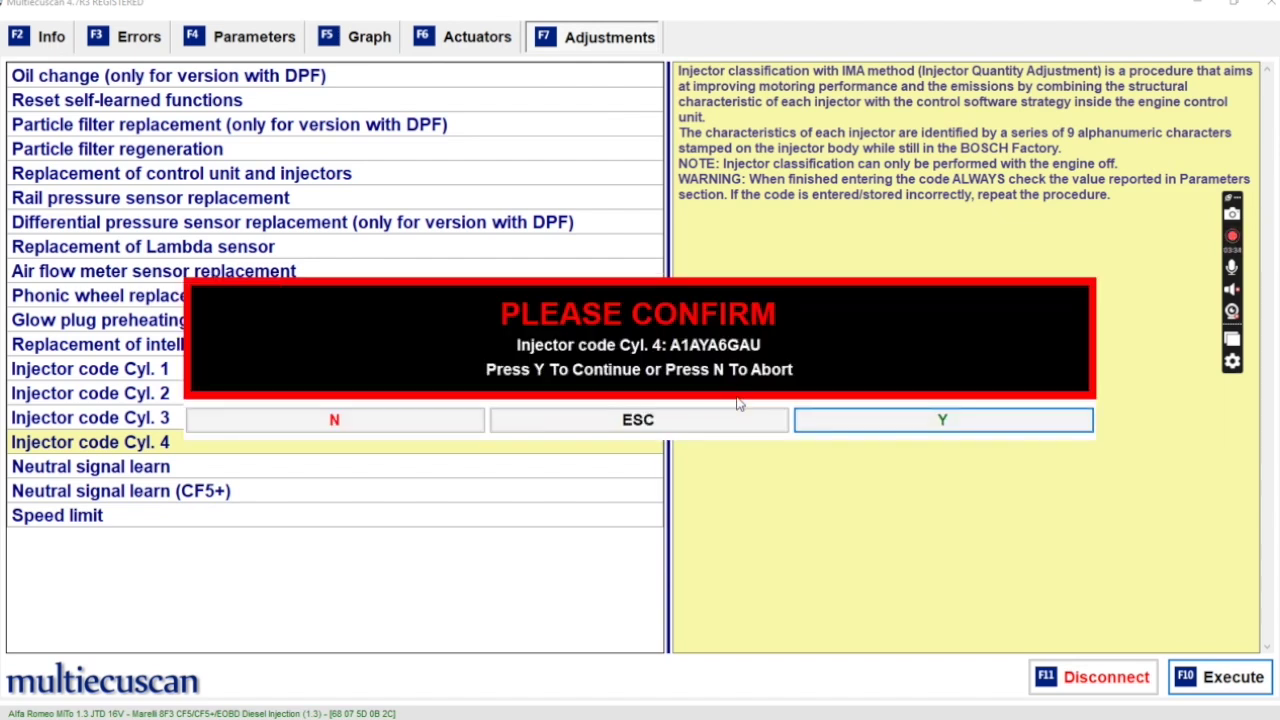
click(822, 418)
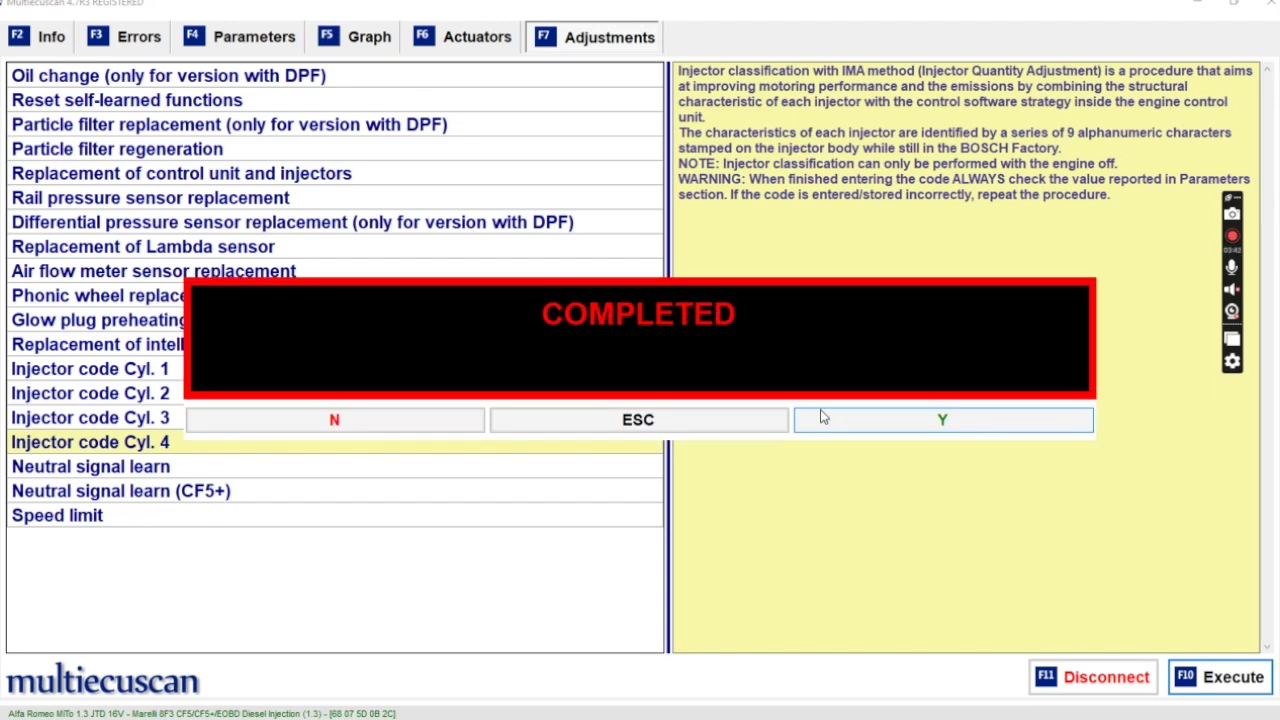
click(821, 417)
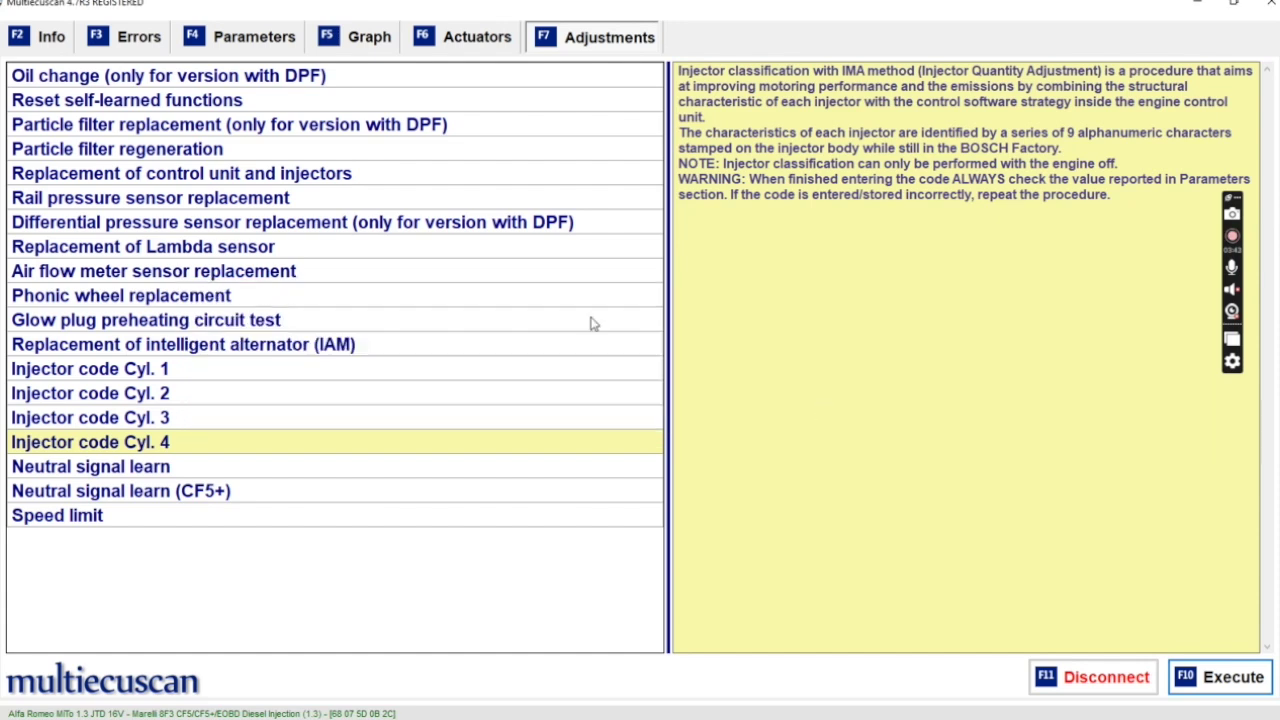
- Open the Parameters tab and scroll down to the injector code entries
click(236, 37)
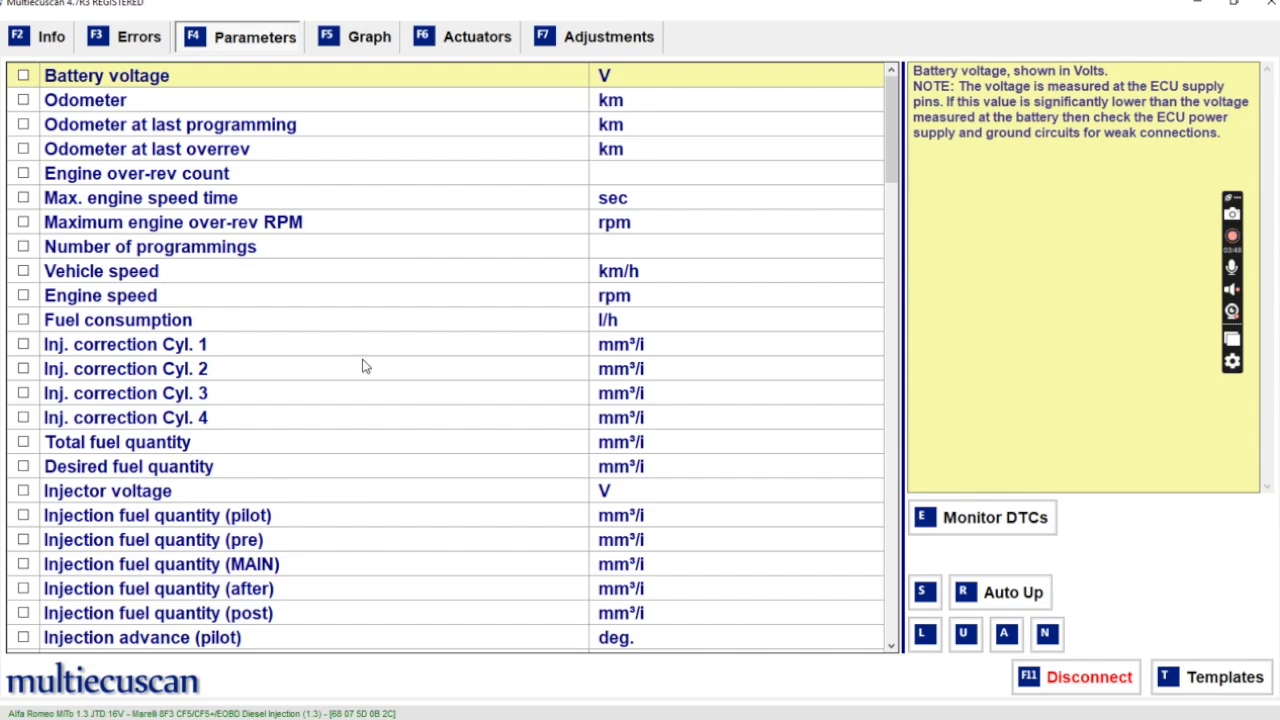
click(893, 507)
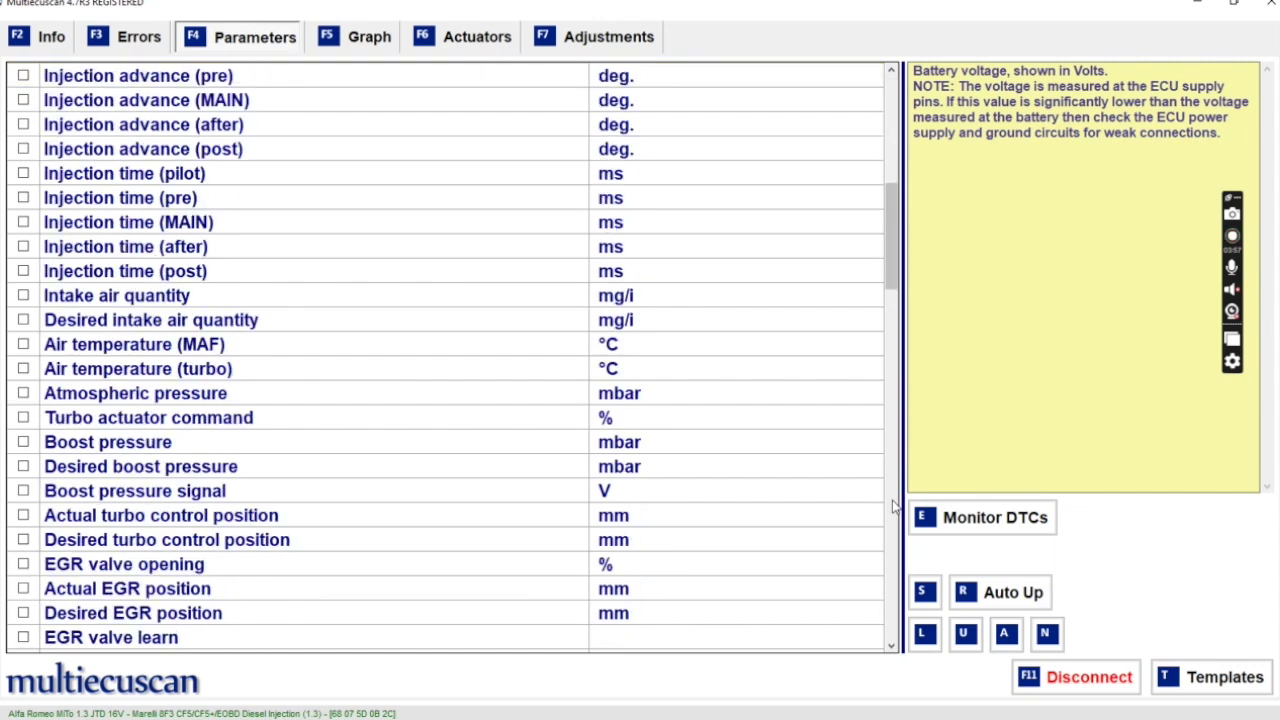
click(893, 509)
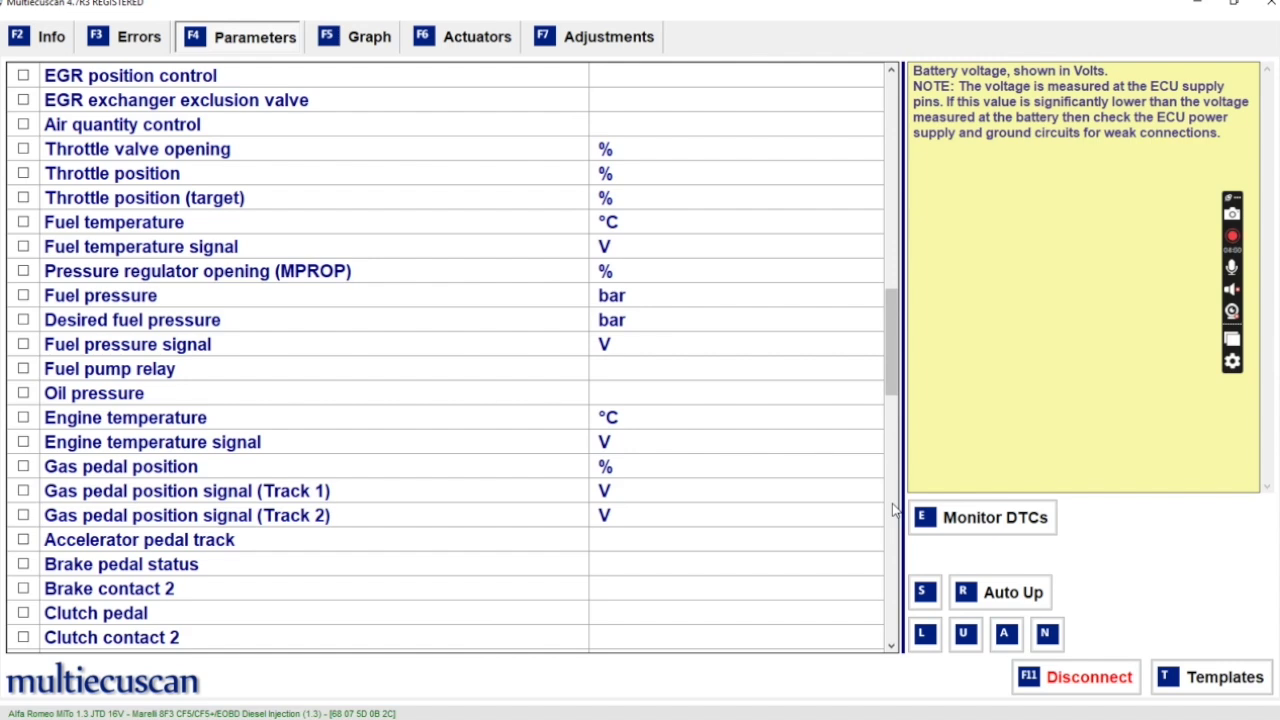
click(893, 509)
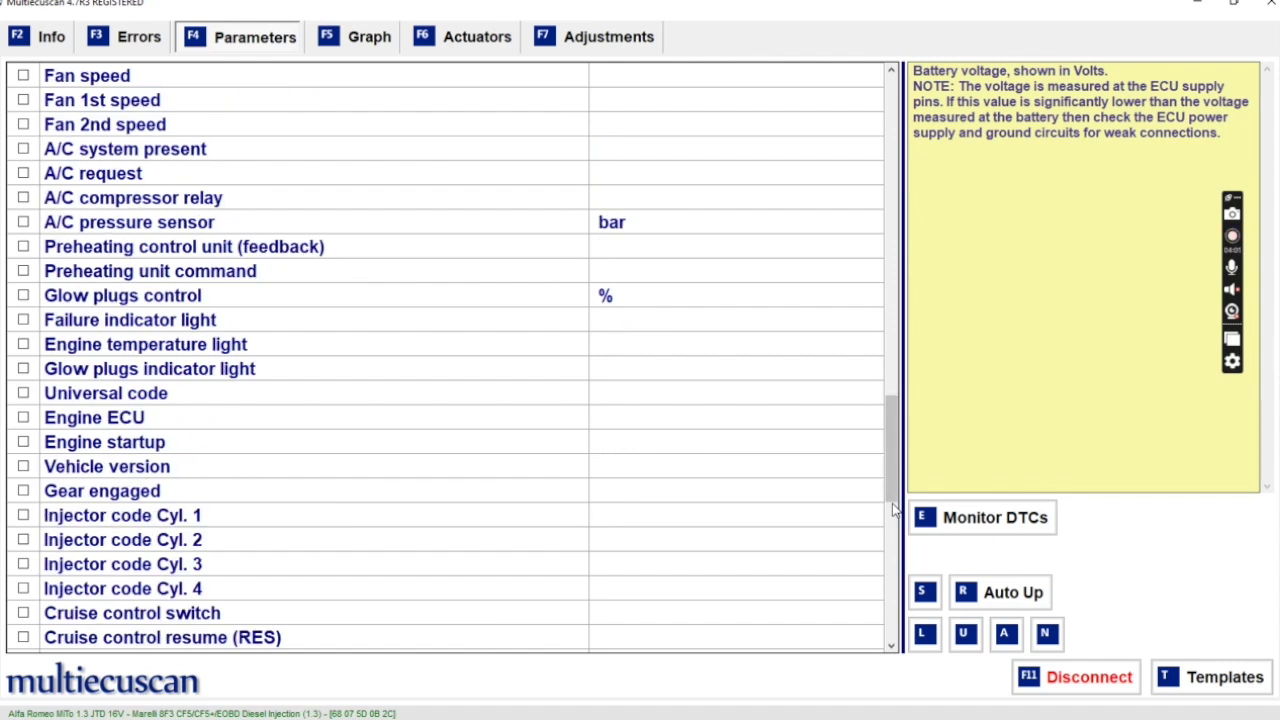
- Tick Injector code Cyl. 1–4 to read the stored codes, then disconnect from the ECU
click(24, 516)
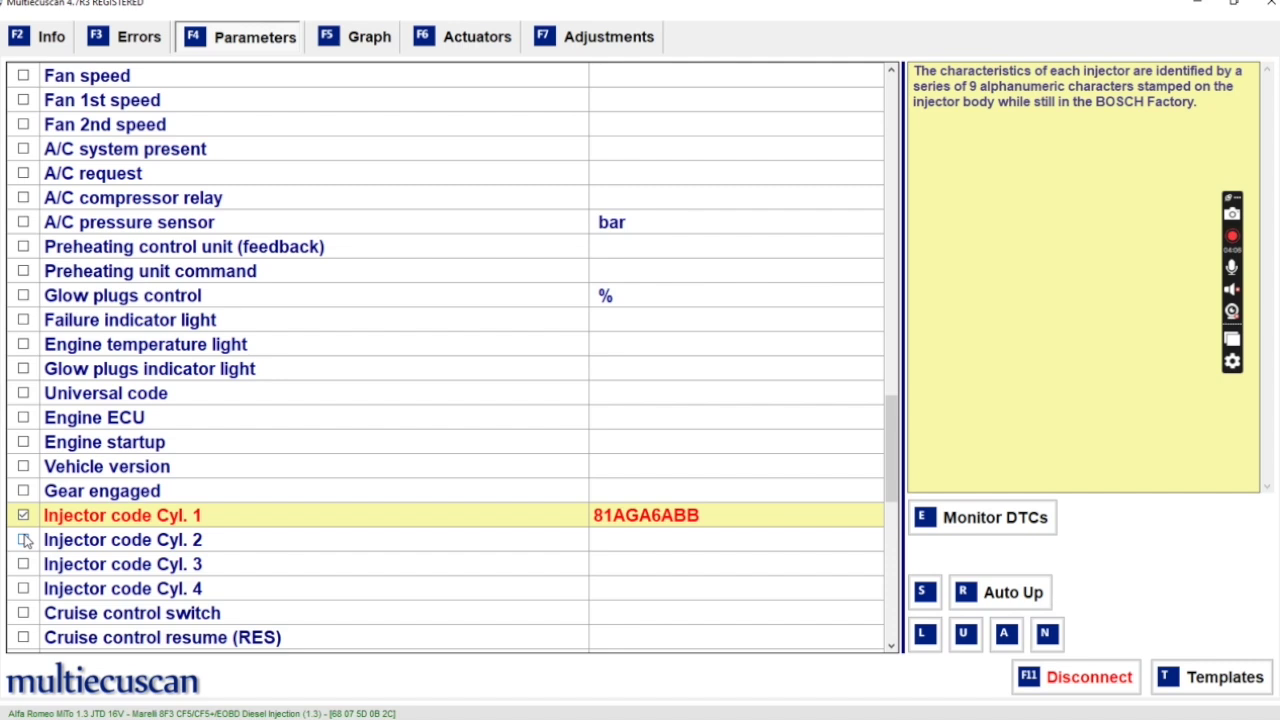
click(24, 540)
click(24, 565)
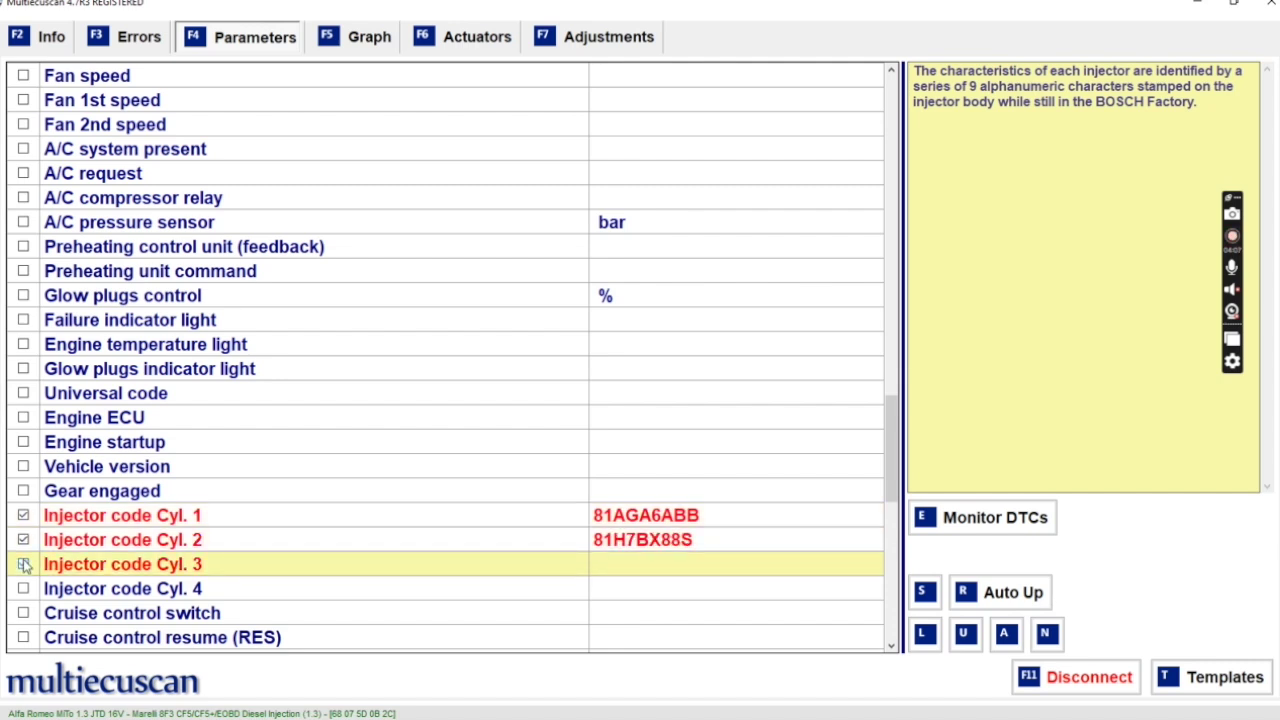
click(24, 589)
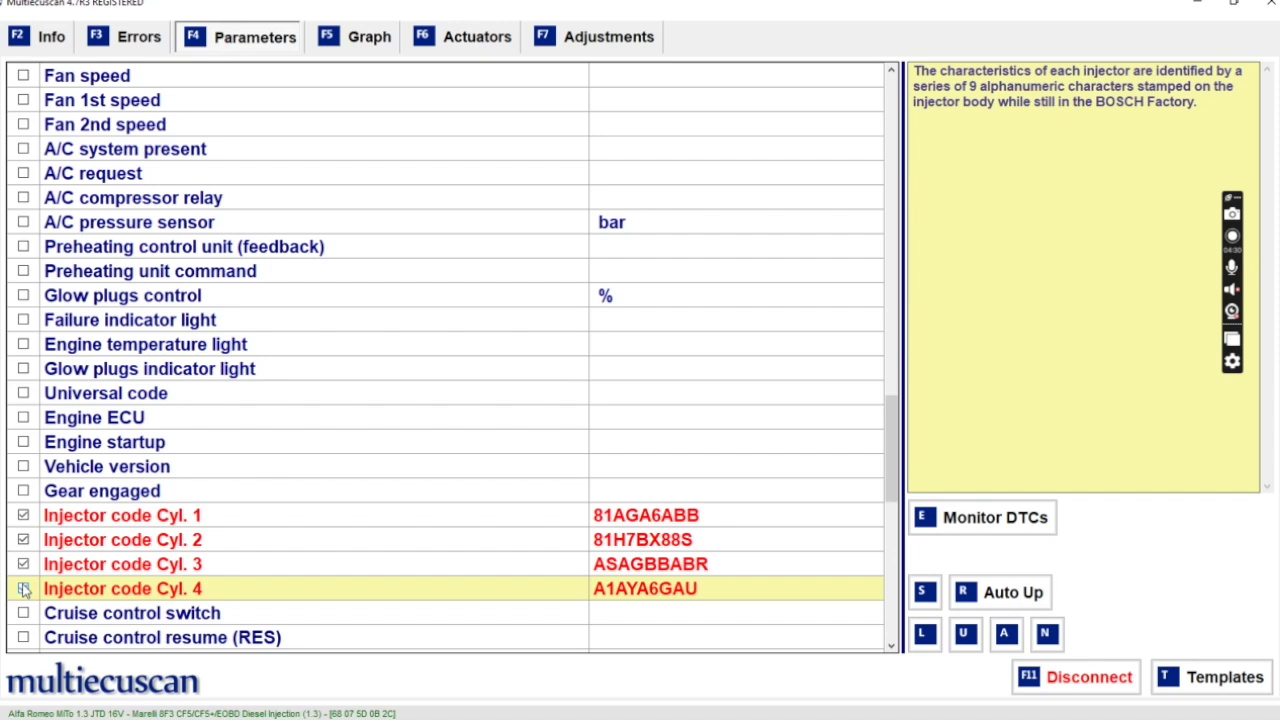
click(24, 590)
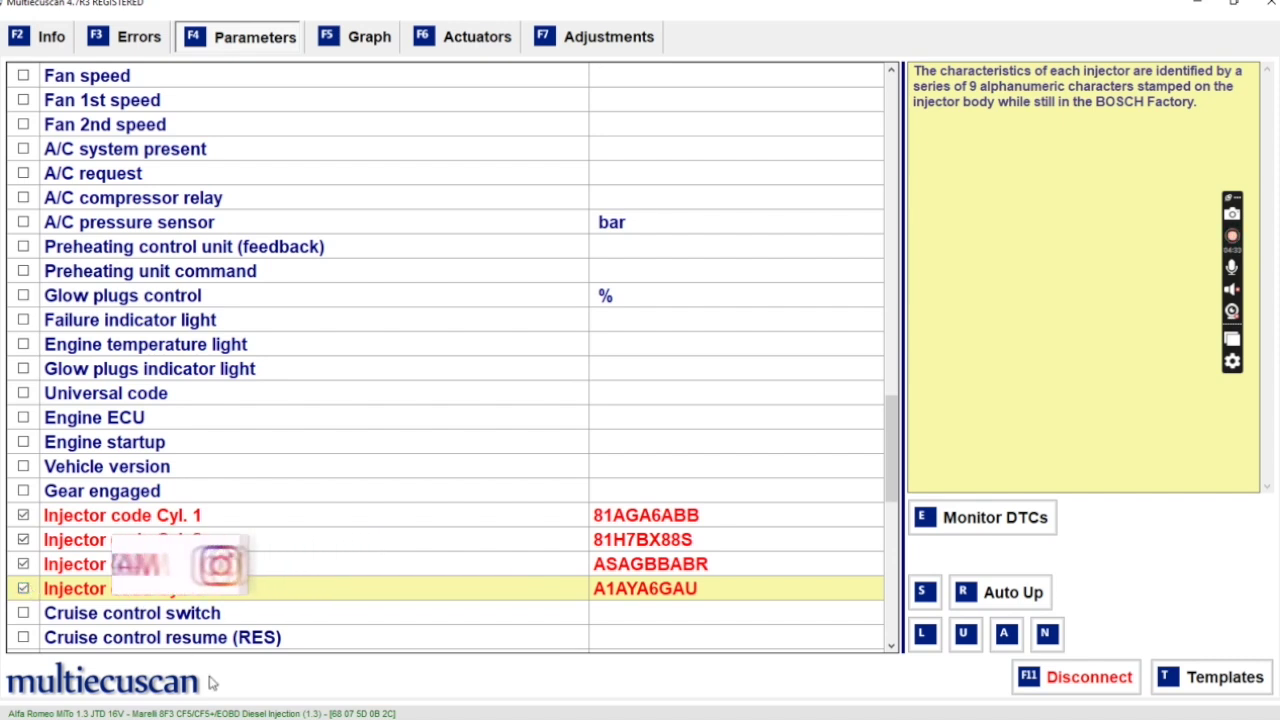
click(1105, 680)
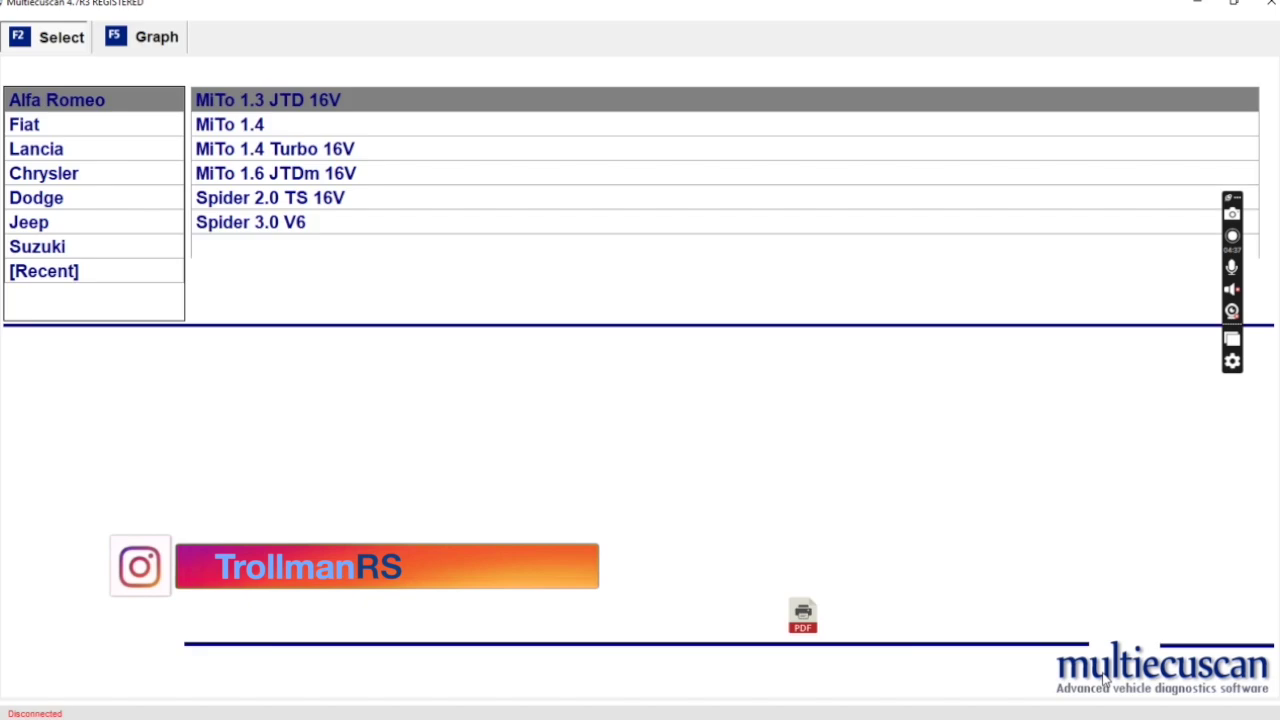